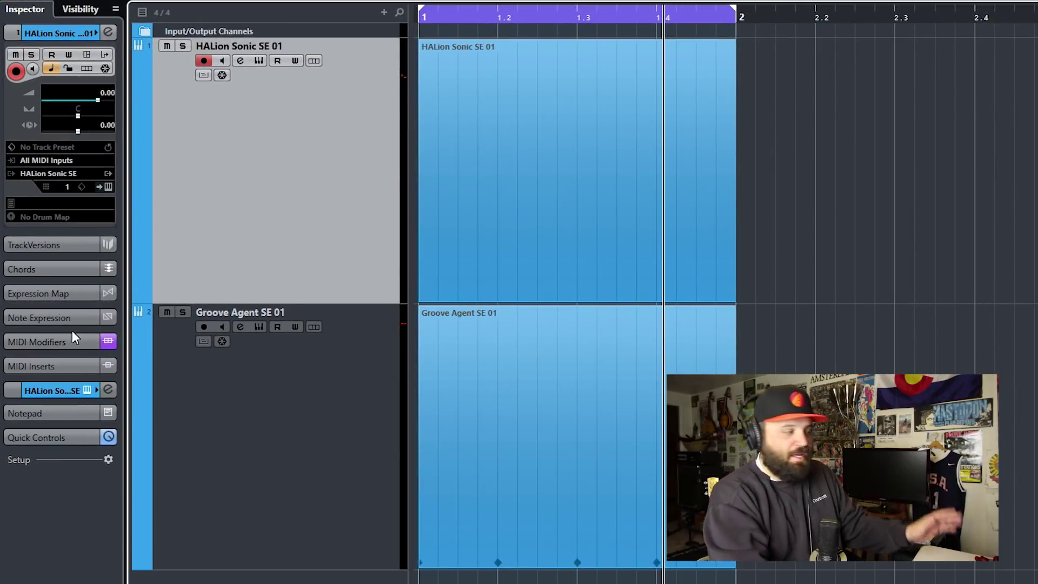
Expand the Inspector's MIDI Modifiers to view Transpose, Vel. Shift and Vel. Comp., then collapse it.
left_click(64, 344)
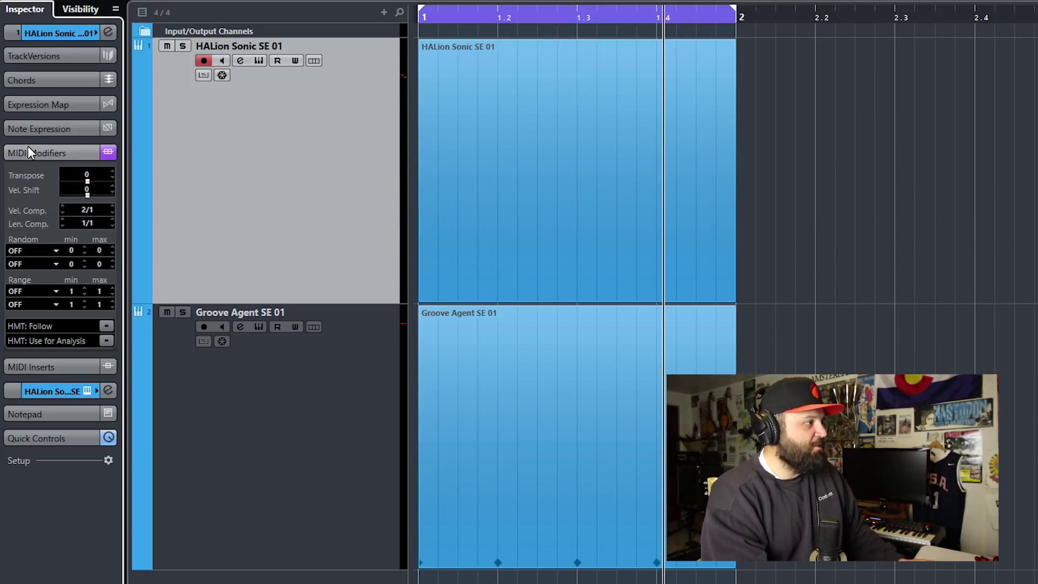
left_click(28, 147)
Reopen MIDI Modifiers, open the HALion part in the Key Editor, and draw a G3 note on beat 1.
left_click(24, 151)
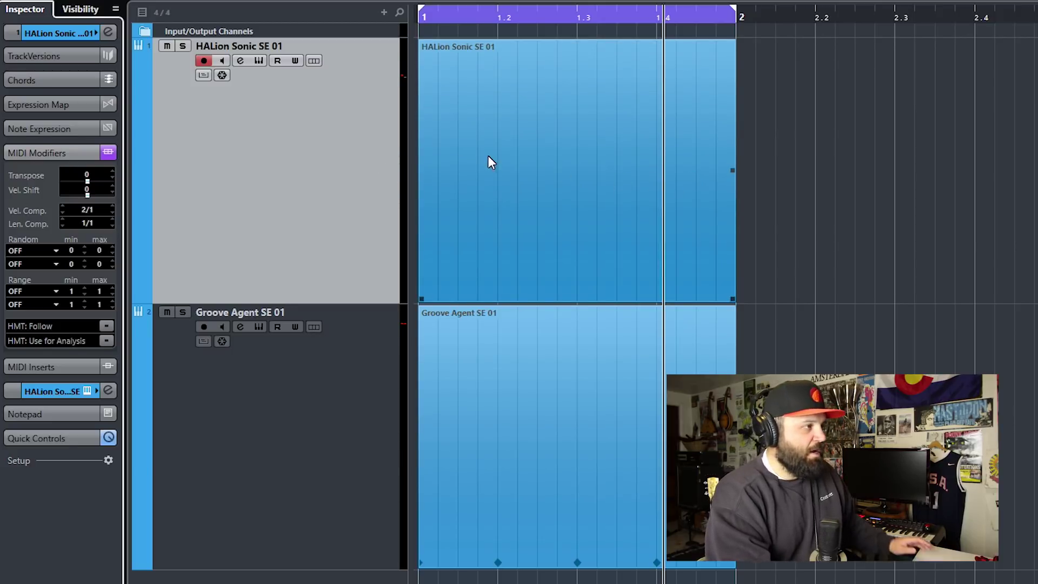
double_click(478, 188)
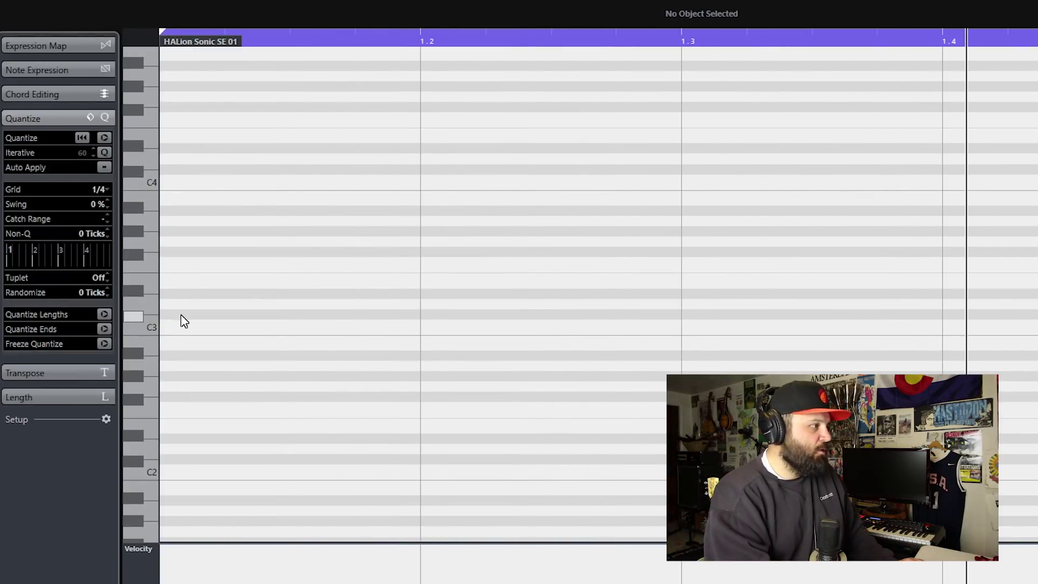
left_click(176, 242)
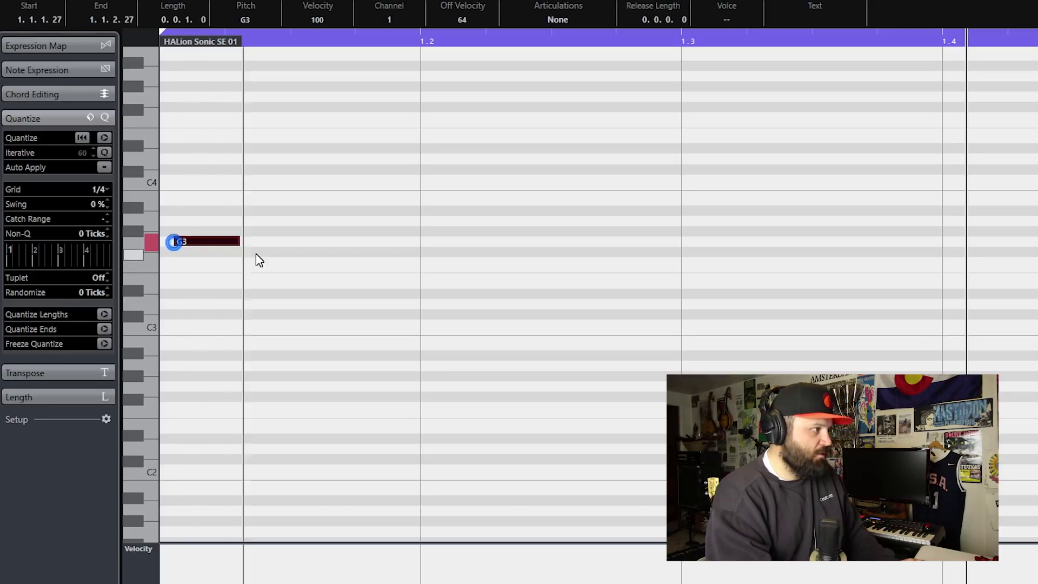
Duplicate the G3 note onto beats 2, 3 and 4, then close the Key Editor.
key("ctrl+d")
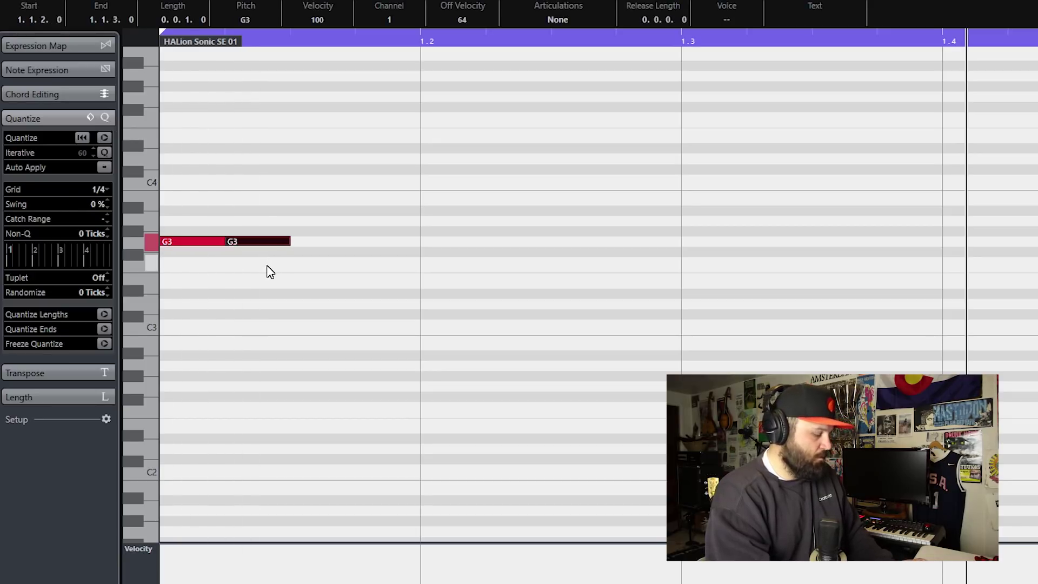
key("ctrl+Right")
key("ctrl+Left")
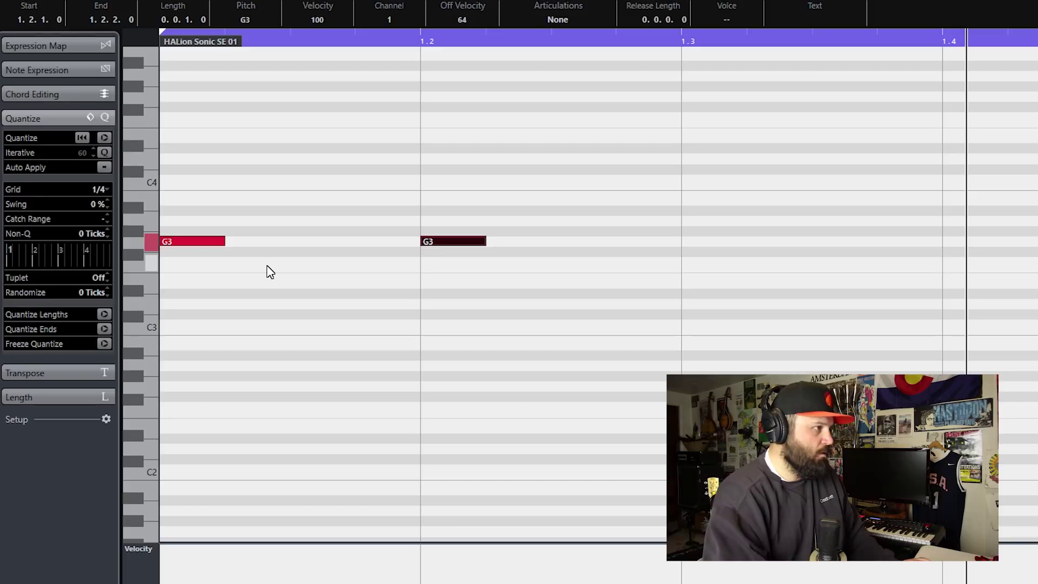
key("ctrl+d")
key("ctrl+Right")
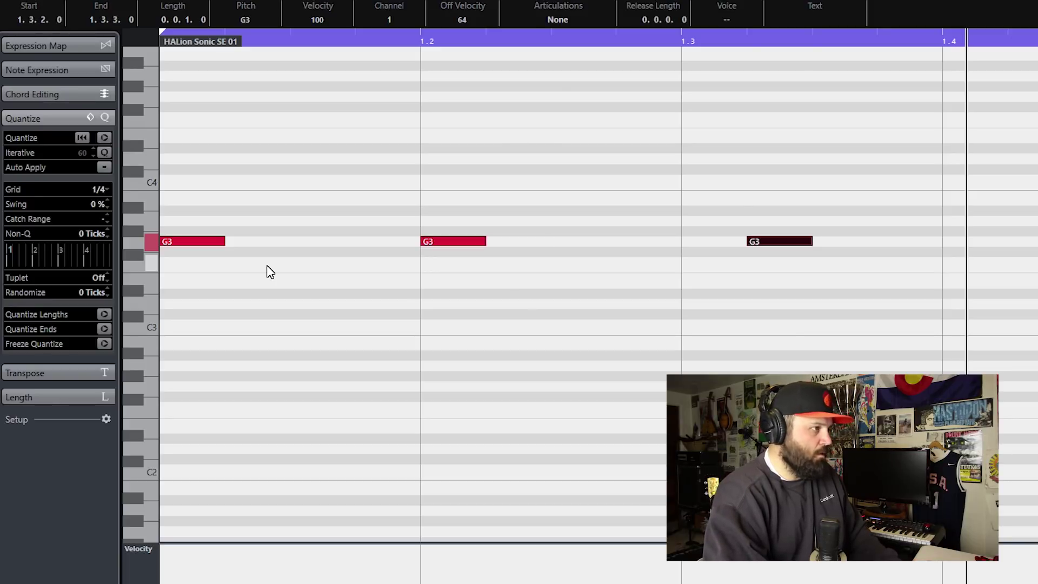
key("q")
key("ctrl+Right")
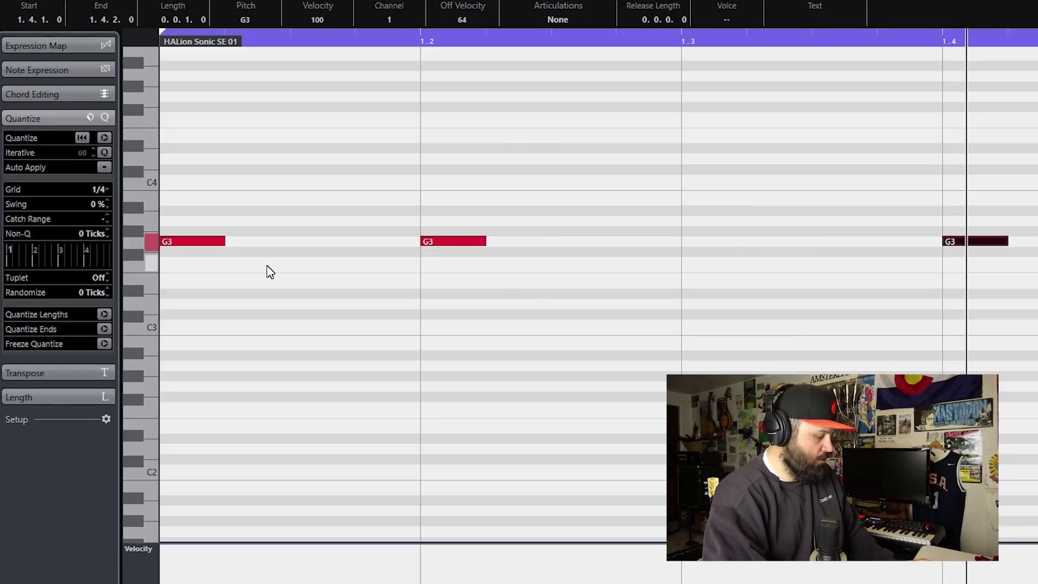
key("ctrl+d")
key("ctrl+Left")
key("q")
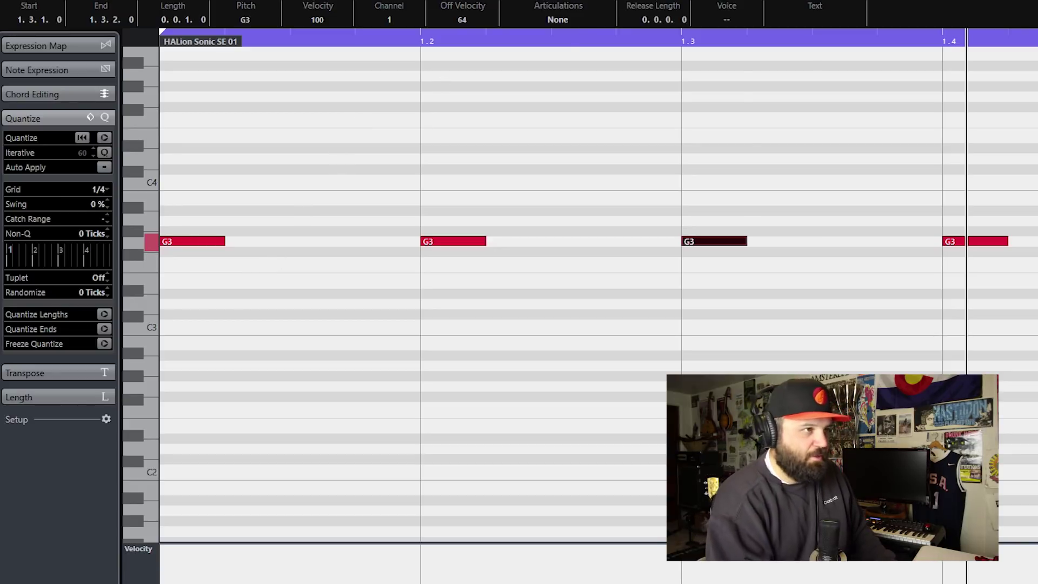
key("ctrl+e")
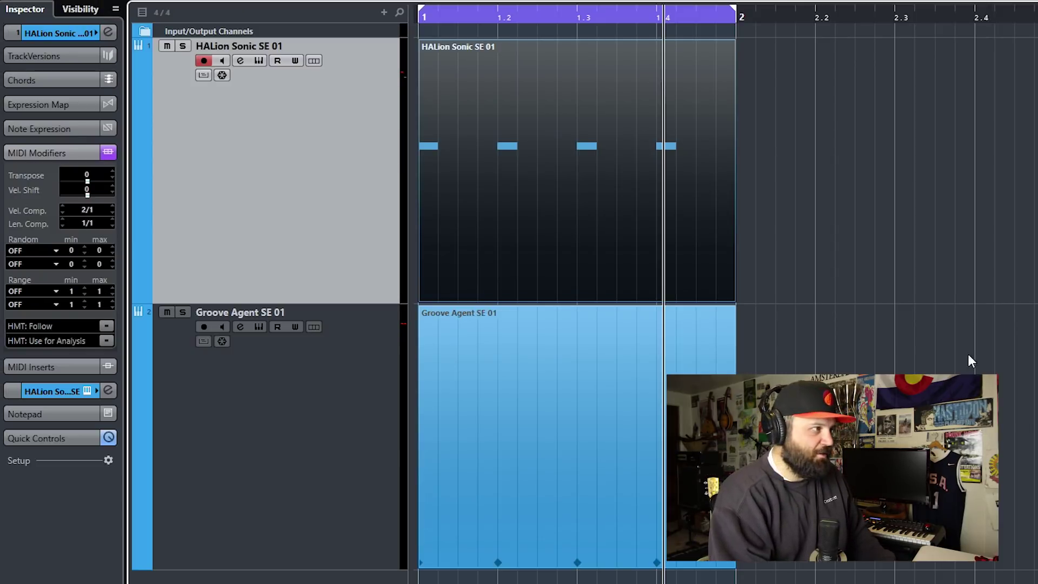
Play the part while scrolling Vel. Comp. back to 1/1.
key("space")
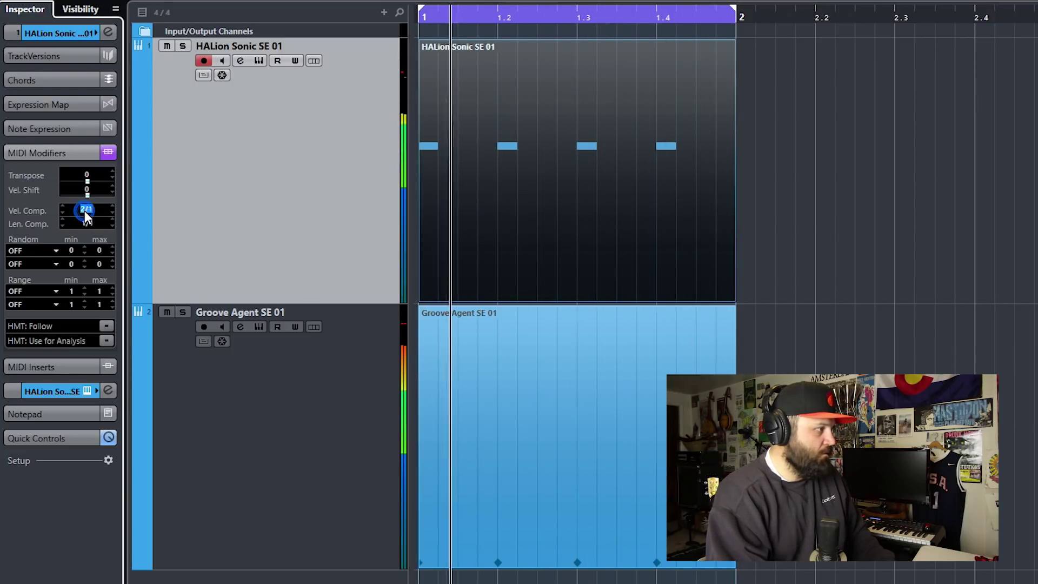
scroll(86, 210, "down", 4)
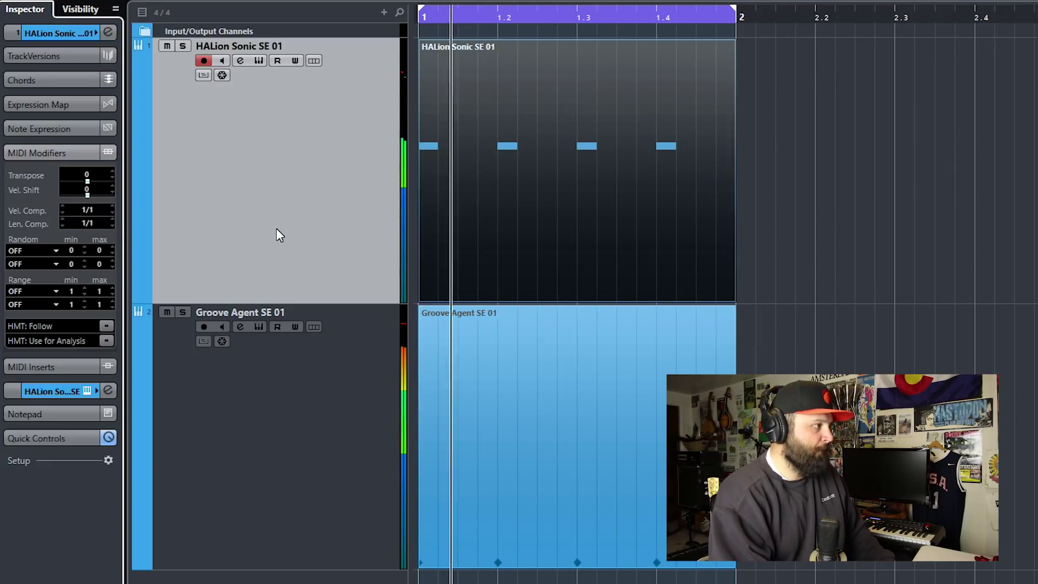
key("space")
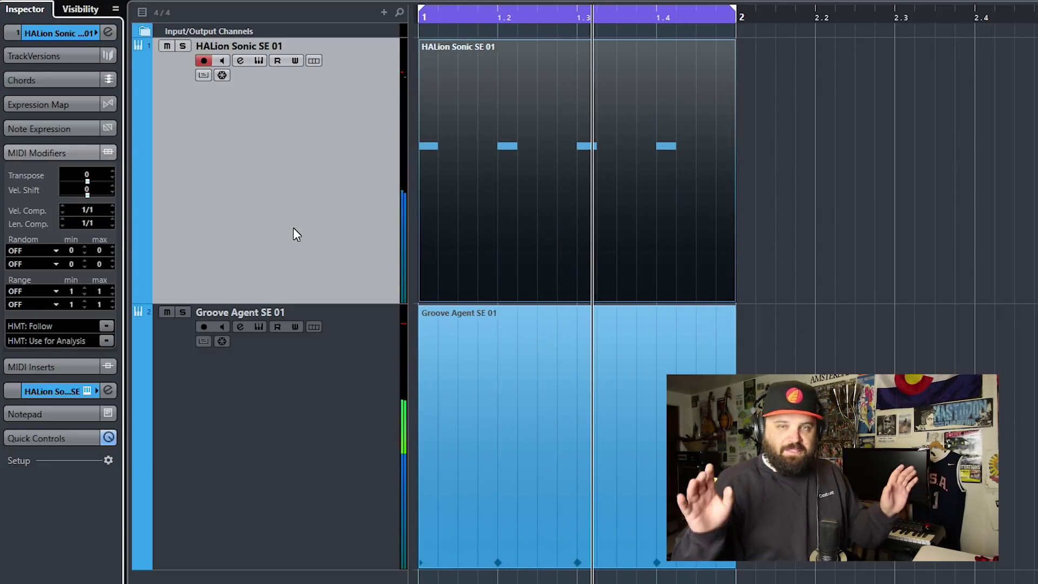
Select all four G3 notes in the Key Editor and lower their velocity to 80.
double_click(515, 248)
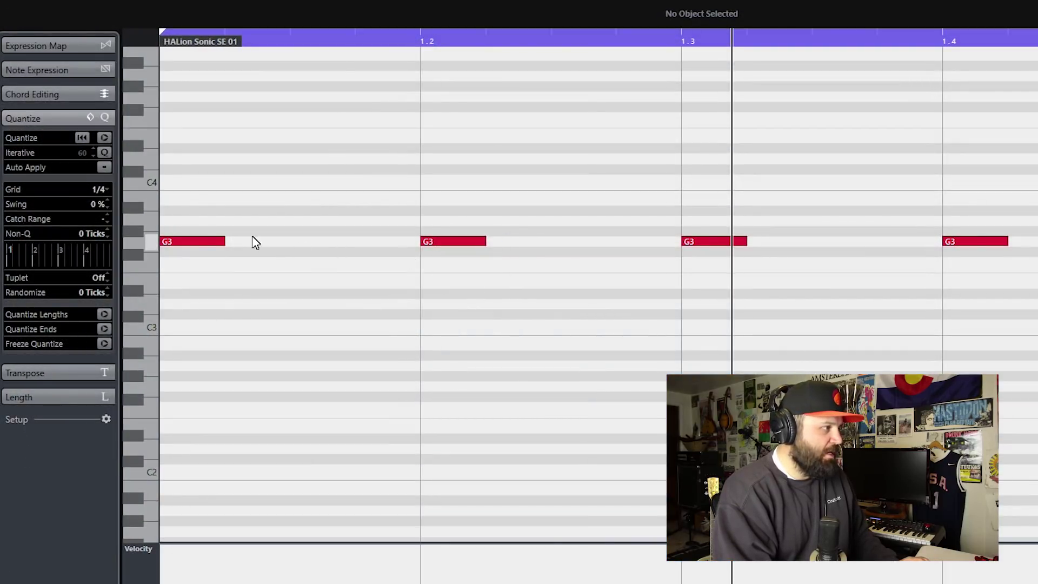
left_click_drag(197, 201, 994, 405)
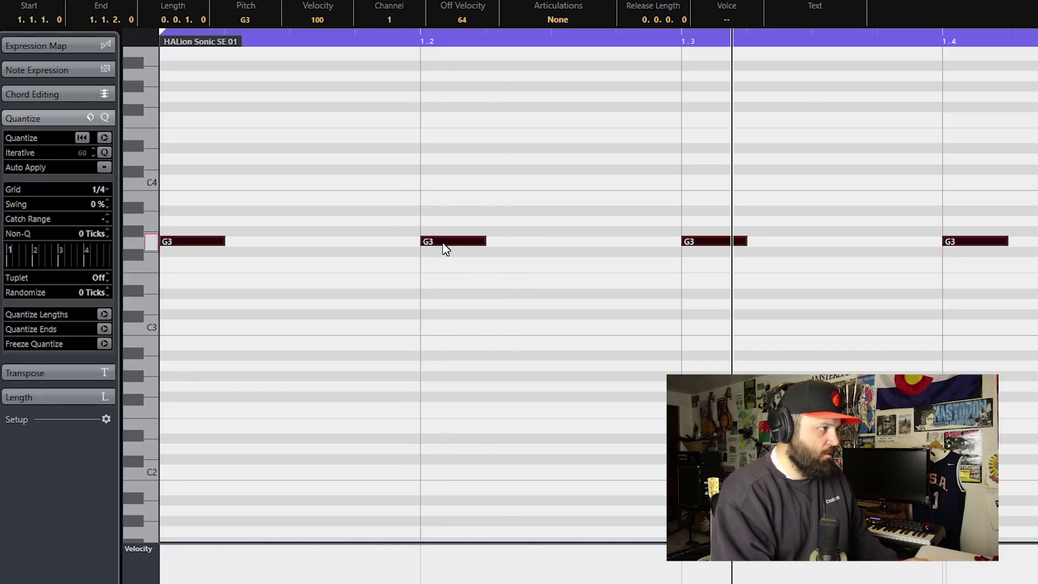
left_click_drag(446, 249, 453, 277)
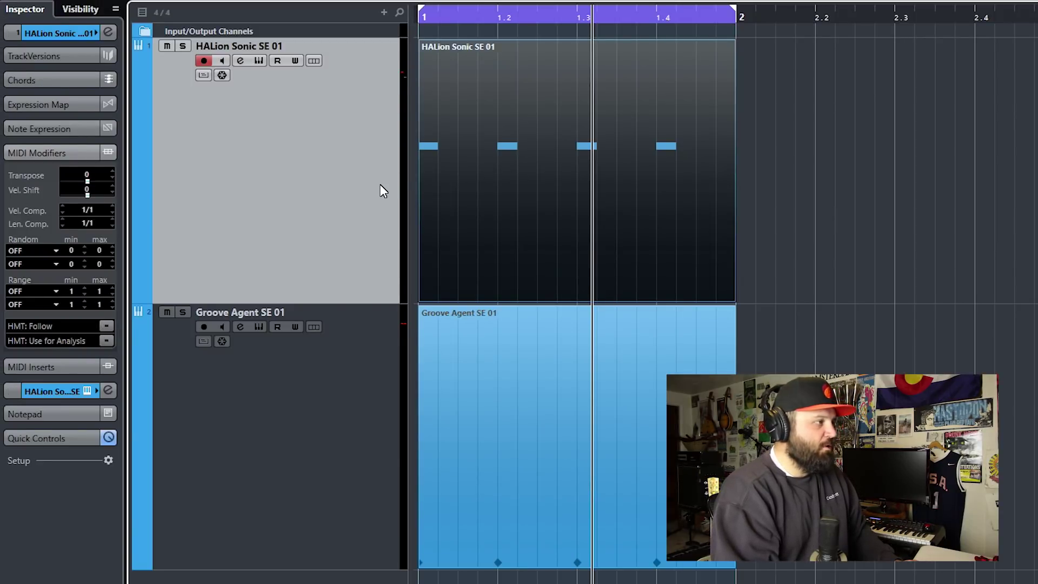
key("space")
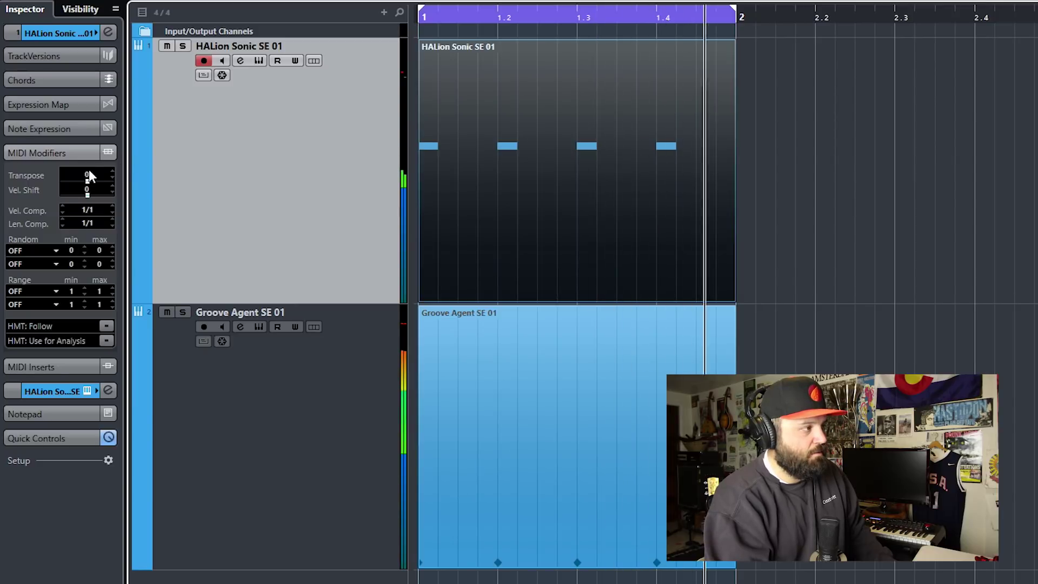
left_click(112, 171)
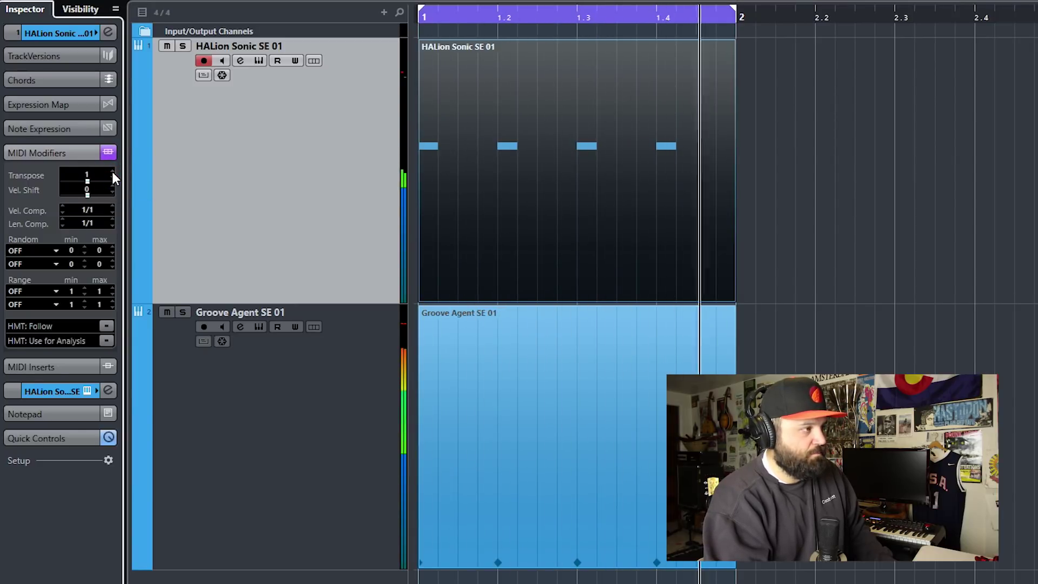
left_click(112, 171)
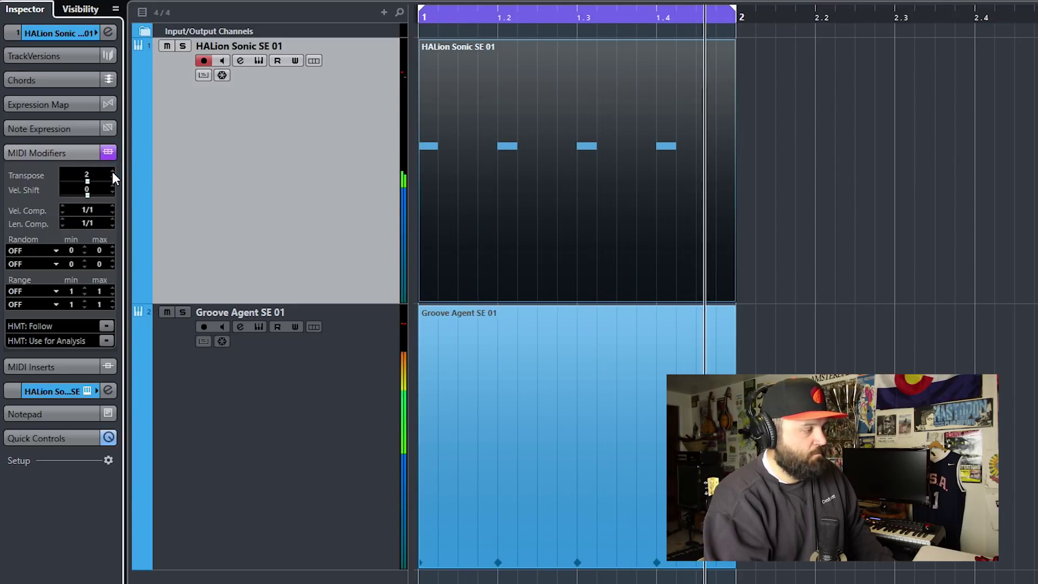
left_click(111, 171)
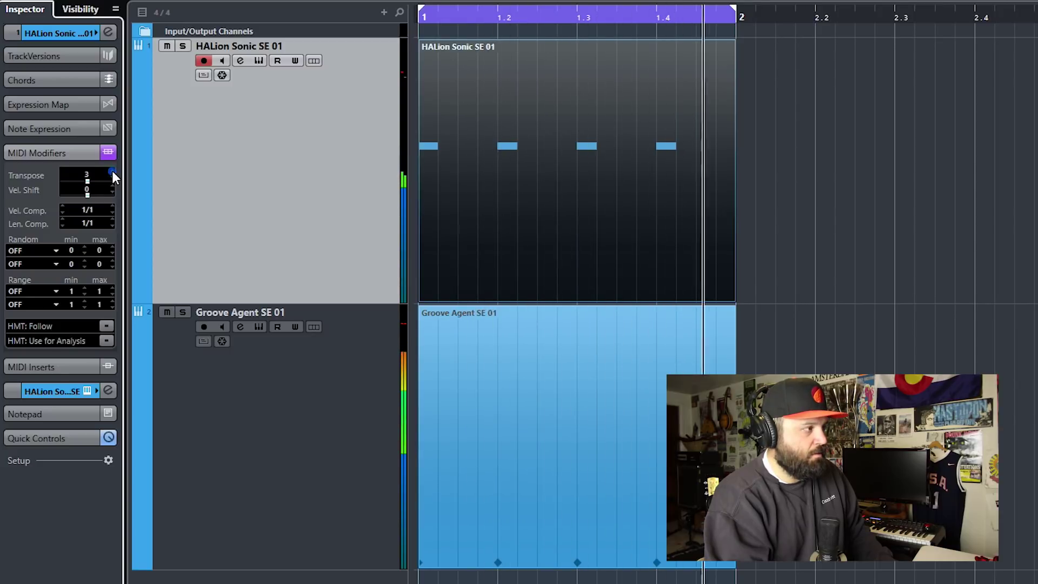
left_click(112, 171)
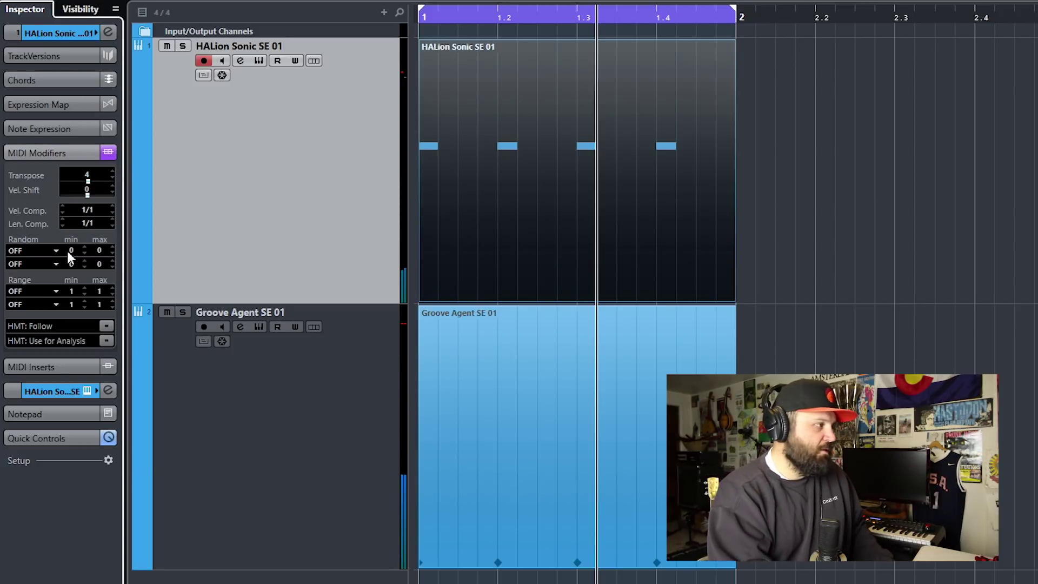
left_click(85, 174, "ctrl")
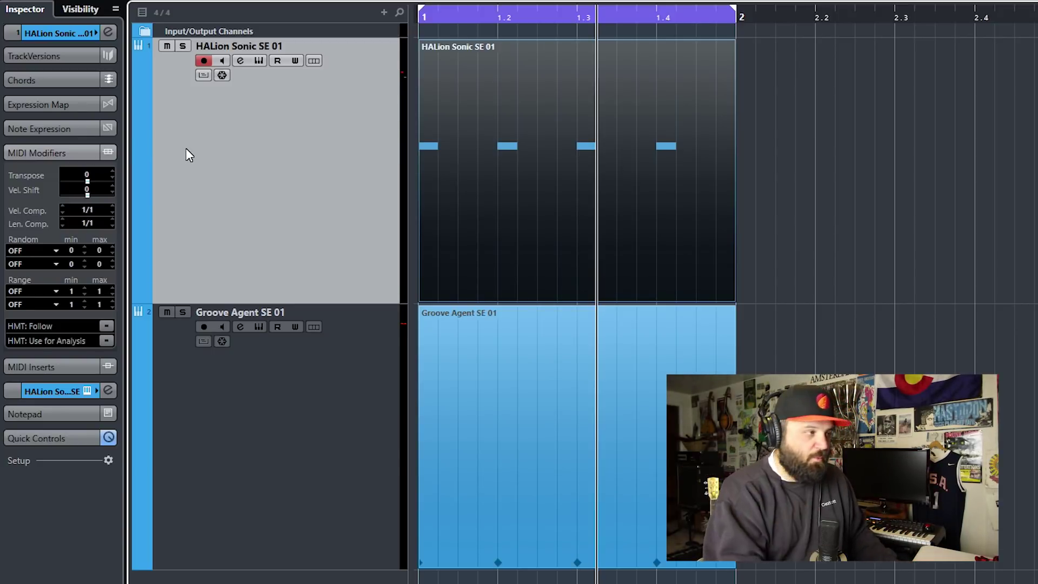
Check the third G3 note's velocity in the Key Editor, then close it.
double_click(547, 157)
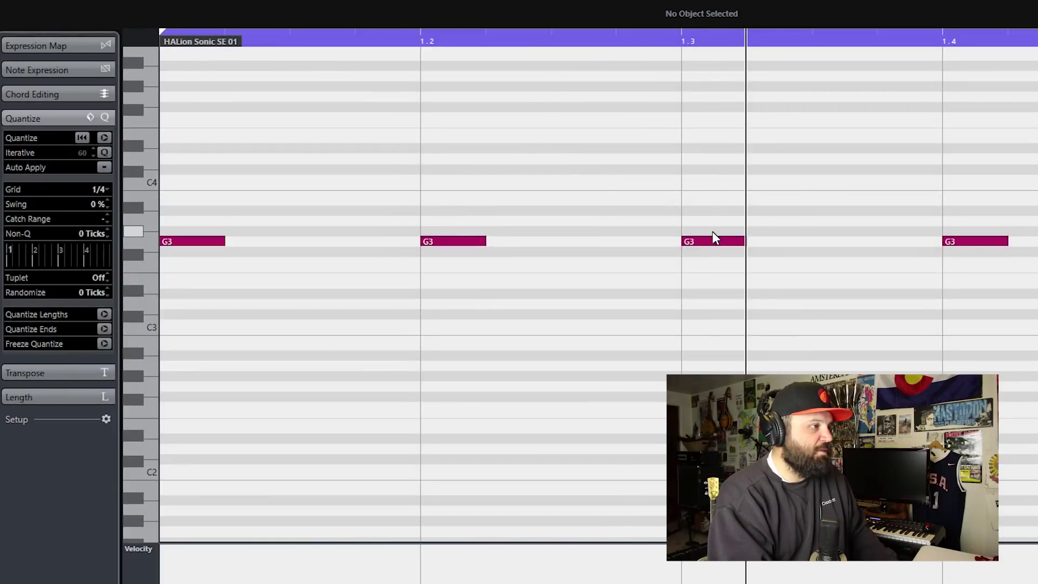
left_click(712, 241)
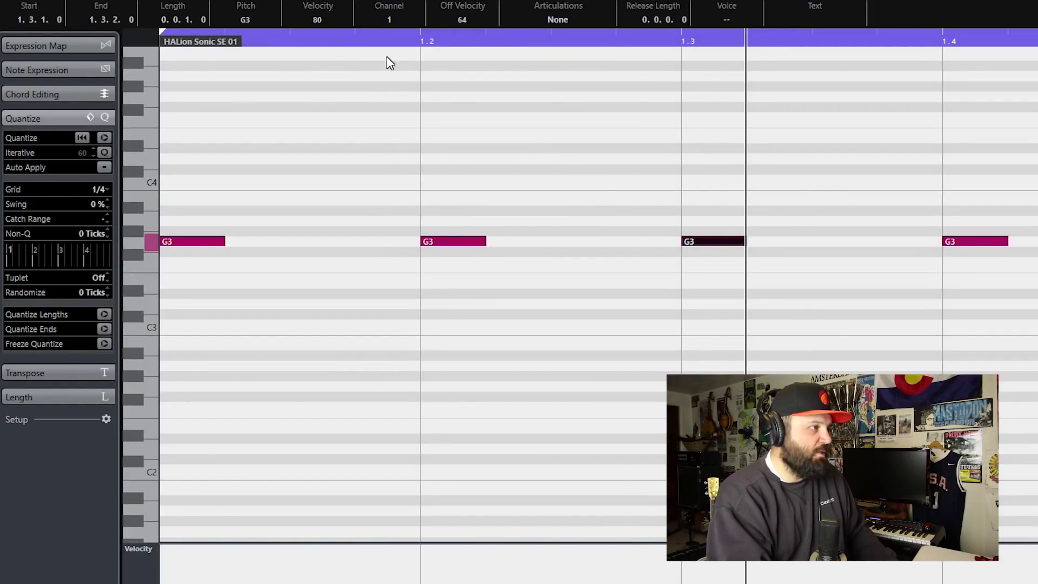
key("Escape")
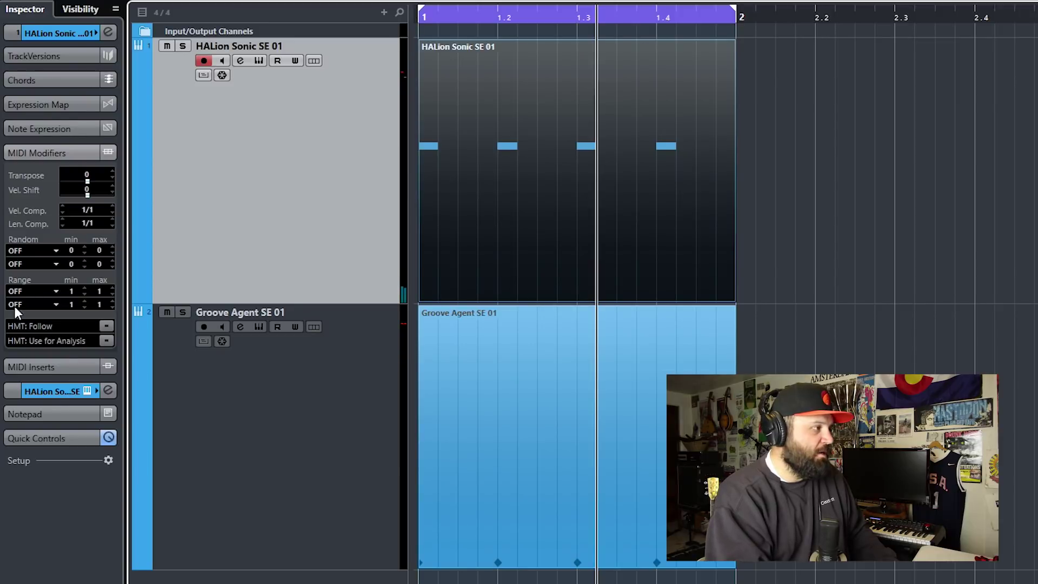
Try Vel. Shift values of 10 and then 57 on the HALion track.
left_click(89, 190)
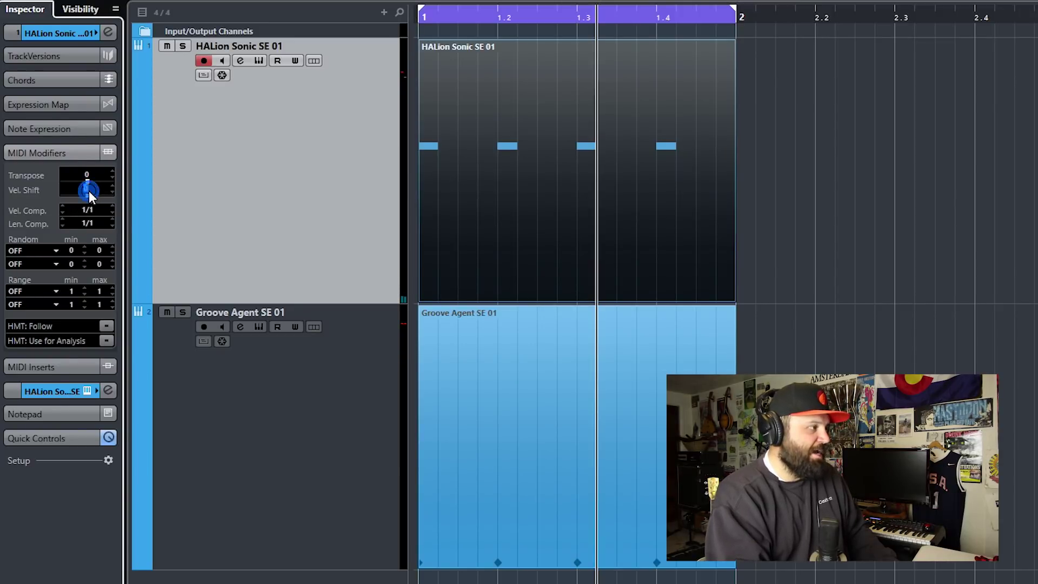
type("10")
key("Return")
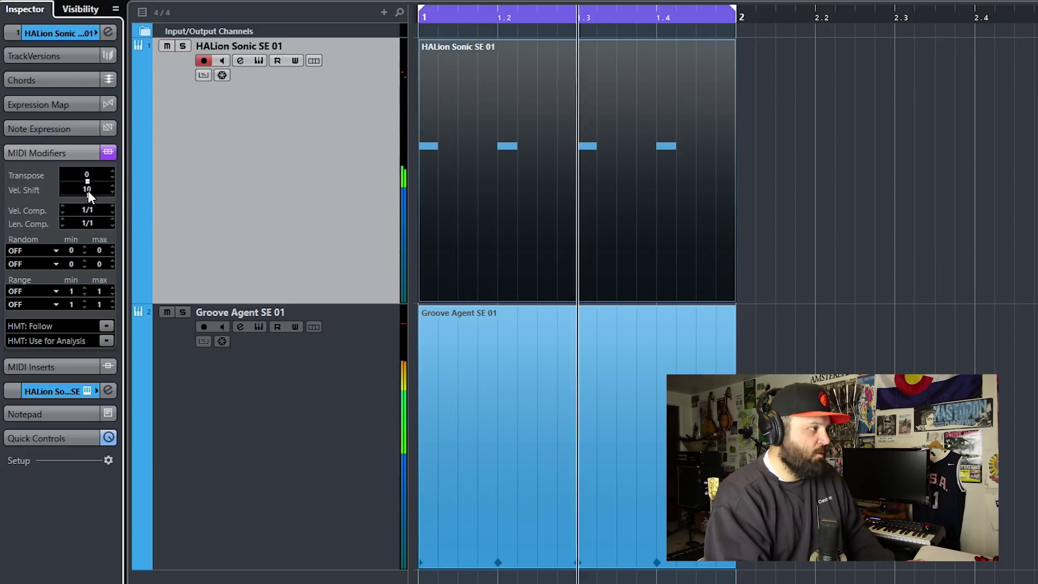
scroll(89, 189, "up", 10)
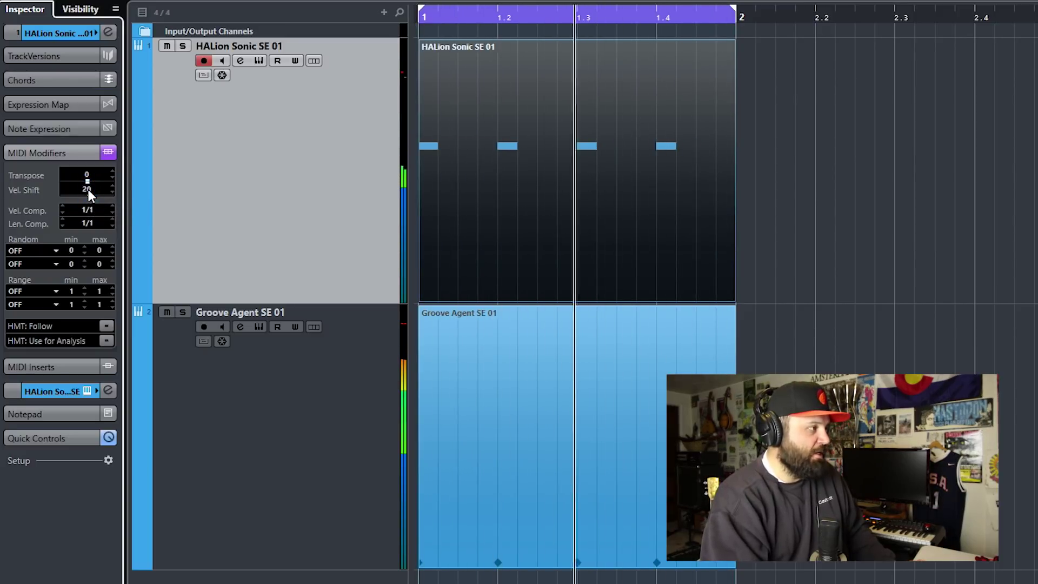
double_click(89, 189)
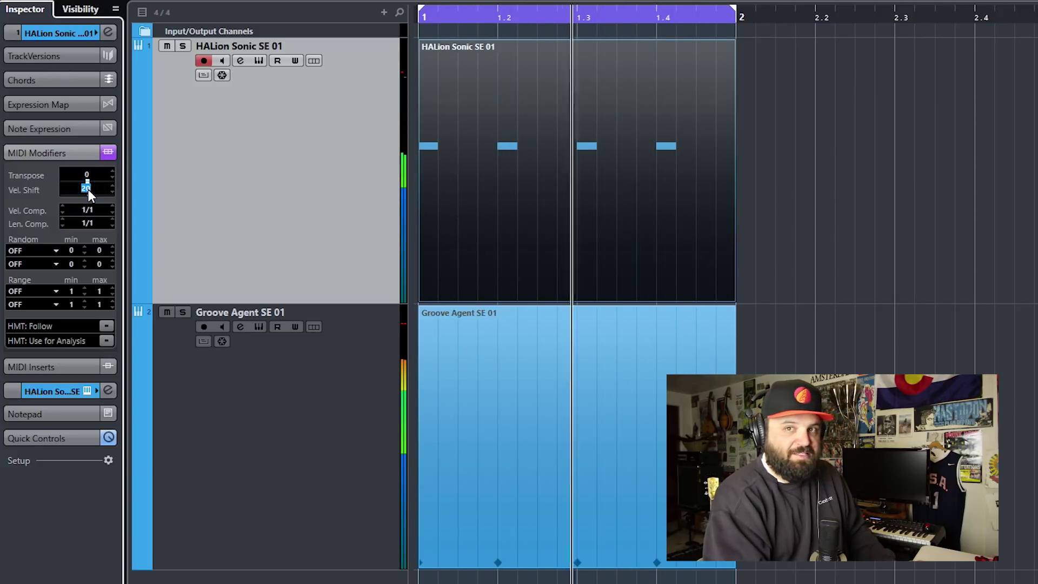
type("57")
key("Return")
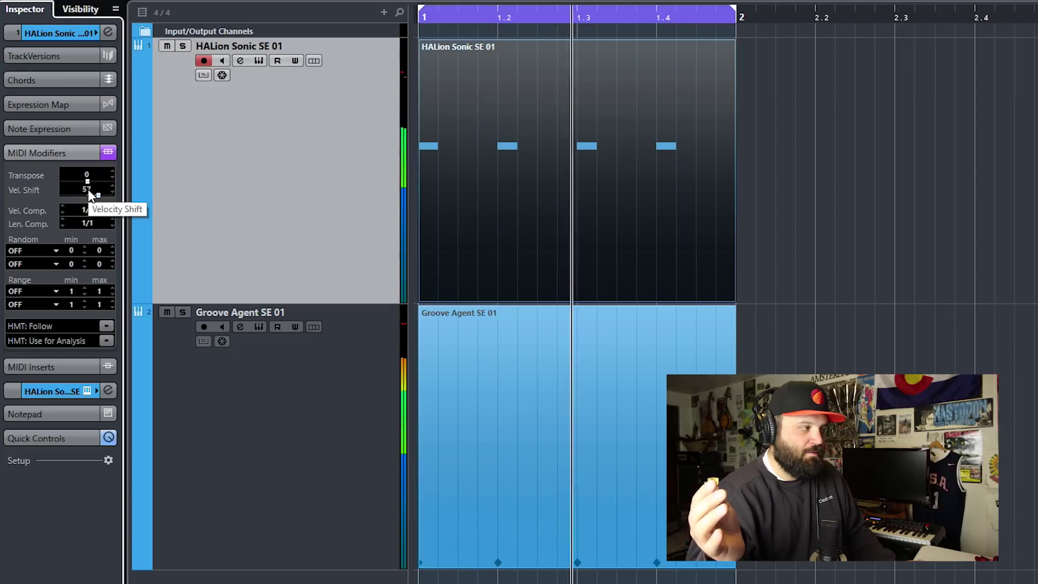
Set Vel. Shift to -30, mute the Groove Agent SE 01 track, then reset Vel. Shift.
double_click(89, 190)
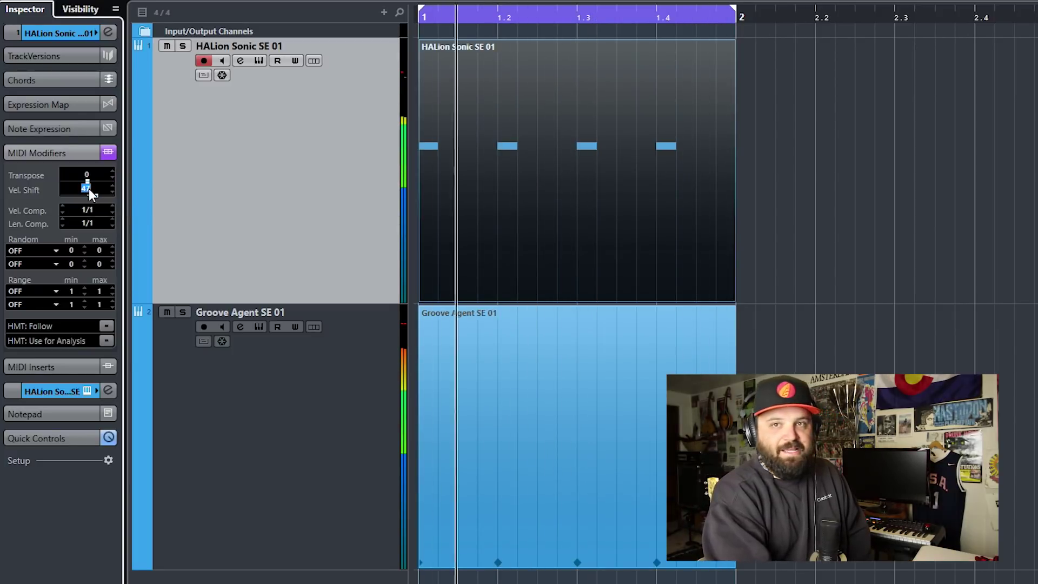
type("-")
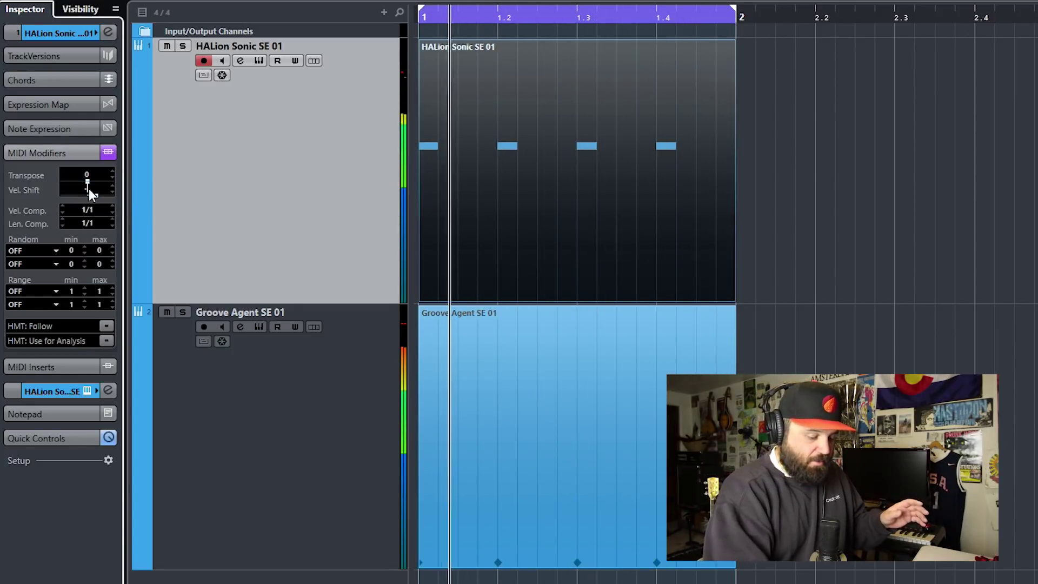
type("30")
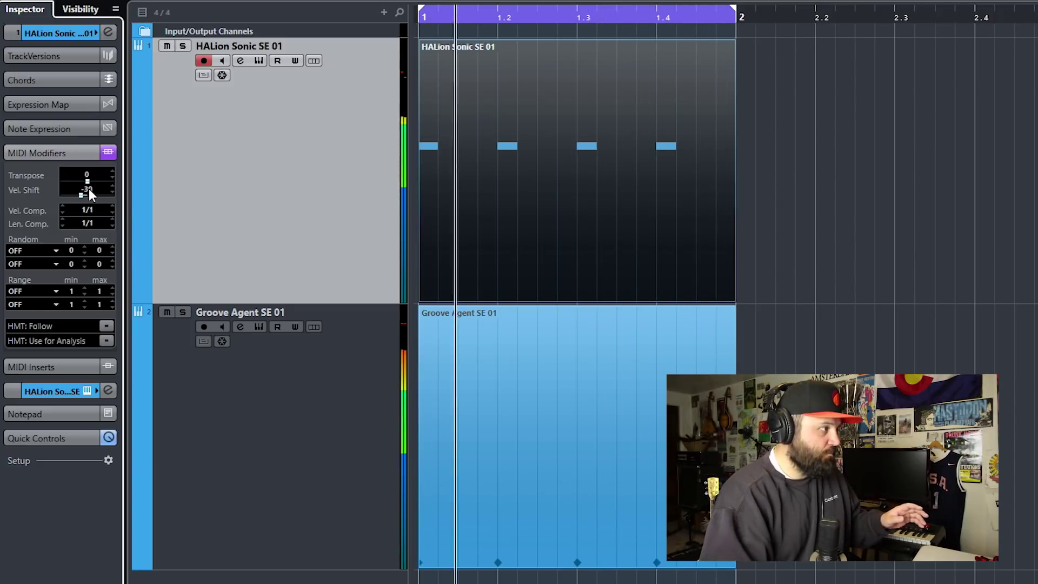
key("Return")
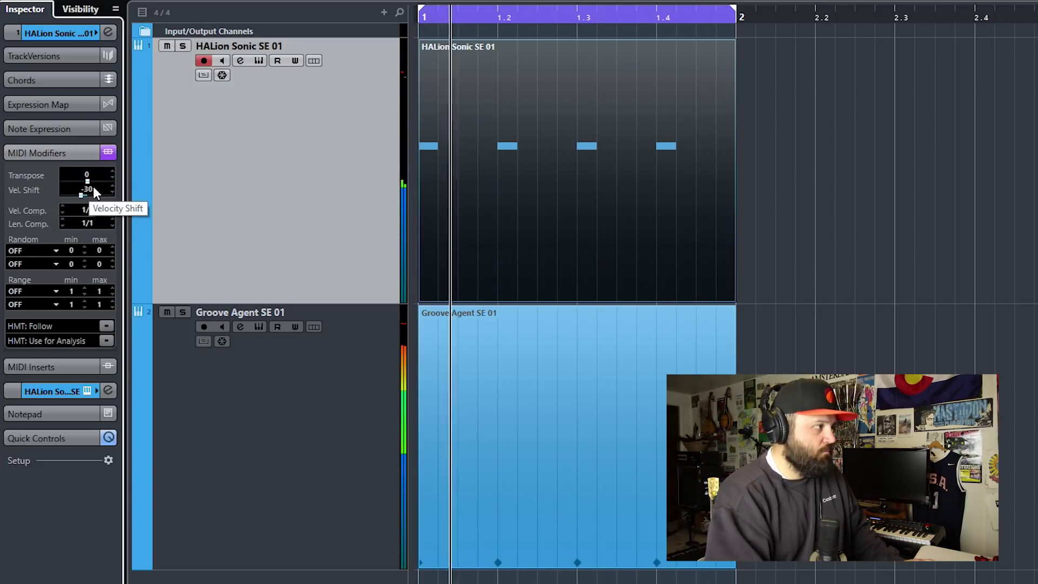
left_click(167, 312)
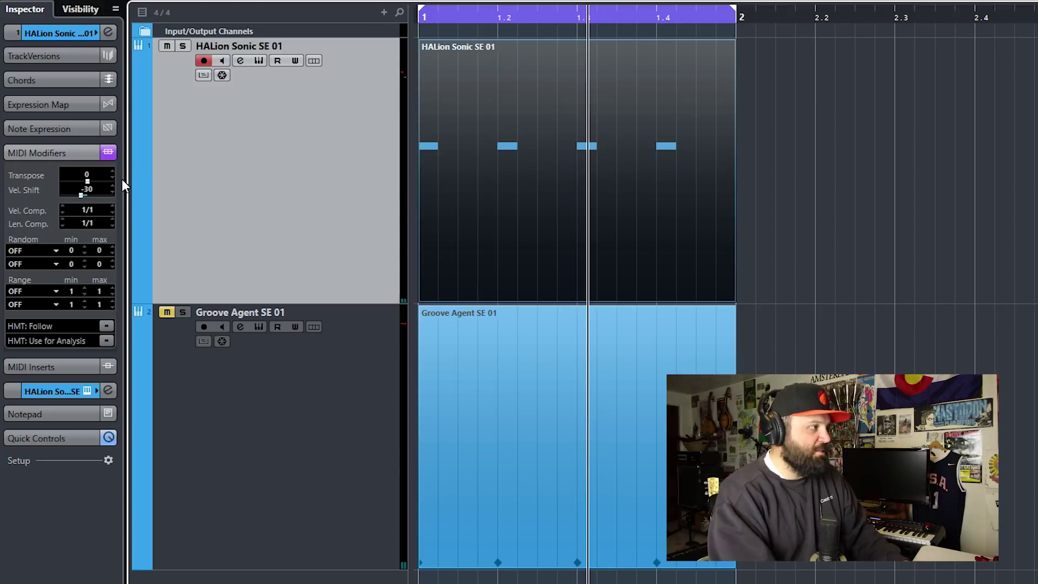
left_click(84, 190, "ctrl")
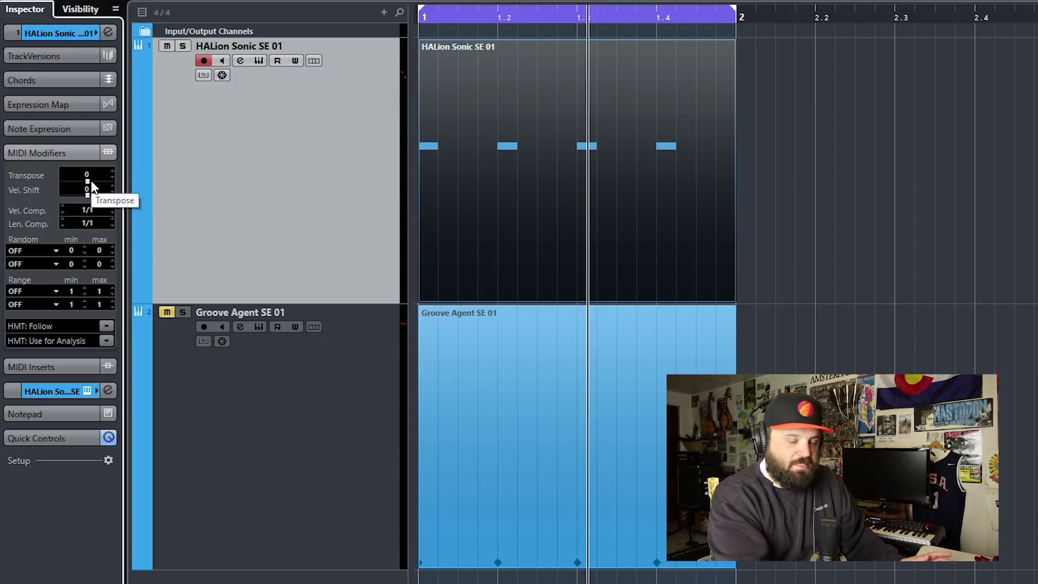
Set Vel. Comp. to 2/1 during playback, then change it to 1/2.
left_click(94, 212)
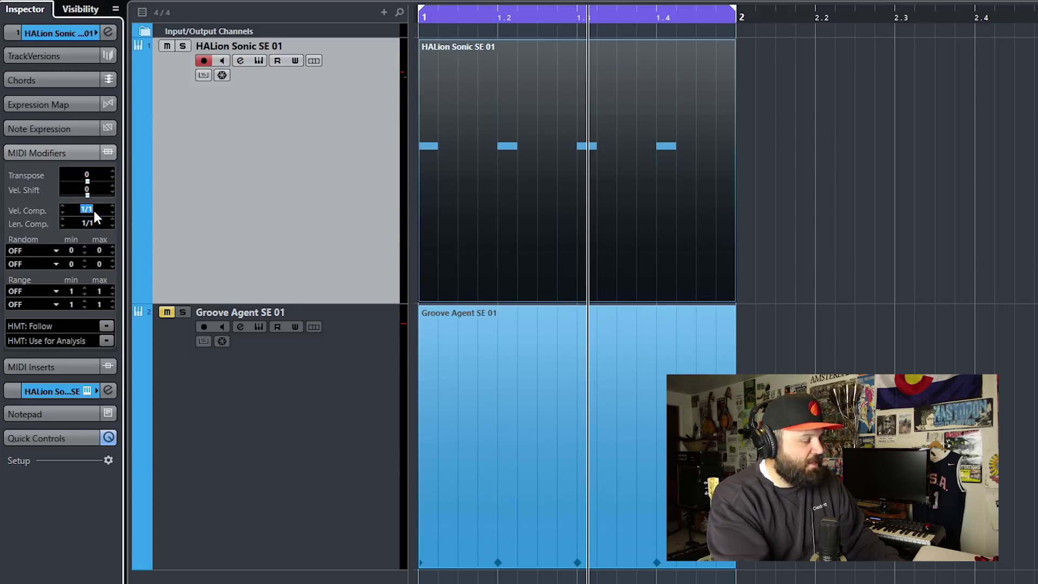
key("space")
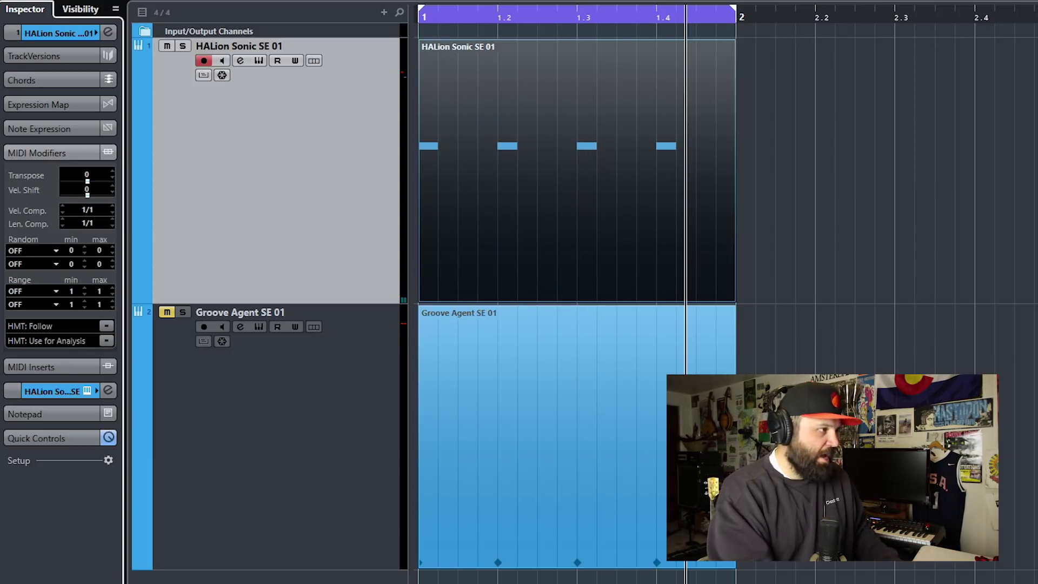
key("space")
left_click(85, 211)
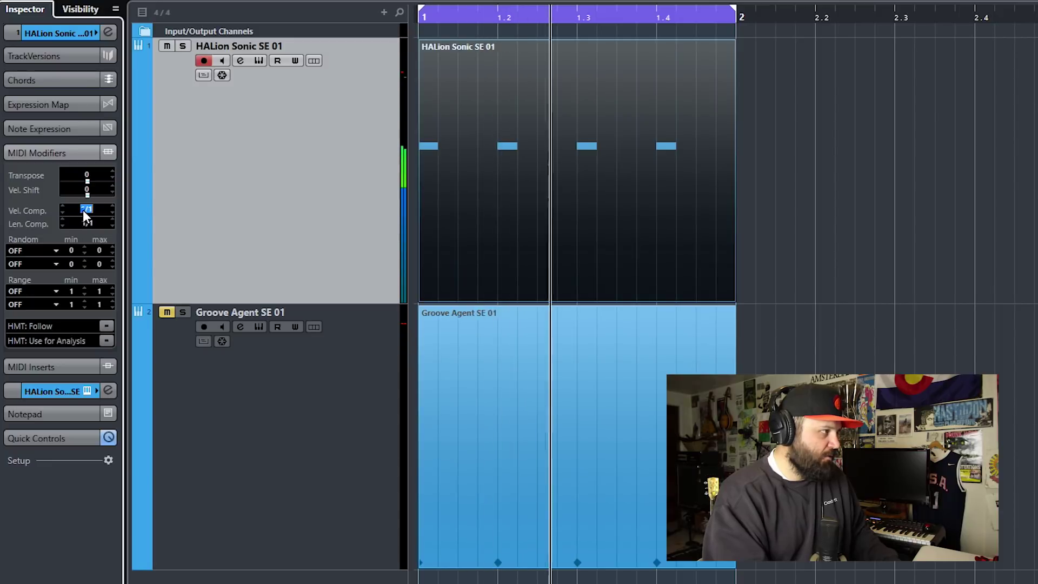
type("2")
key("Return")
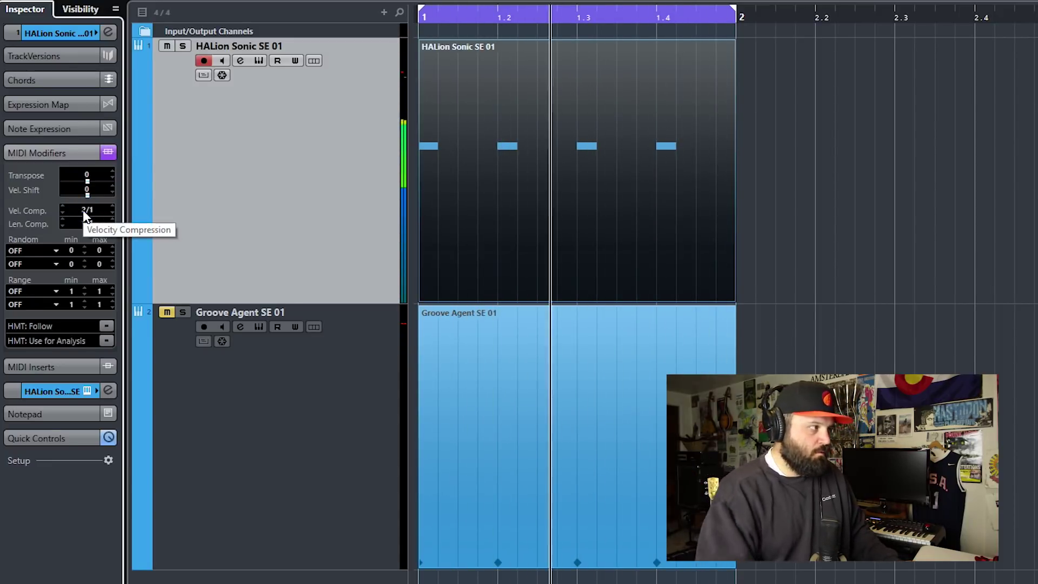
left_click(84, 212)
type("1/2")
key("Return")
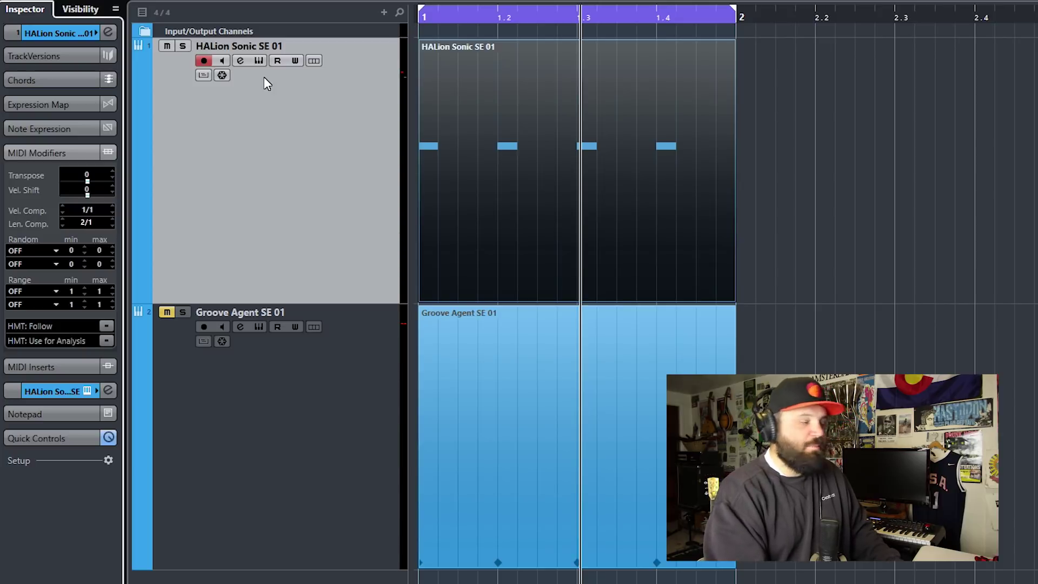
Try Len. Comp. at 1/2 and 1/4 during playback, then reset it to 1/1.
key("space")
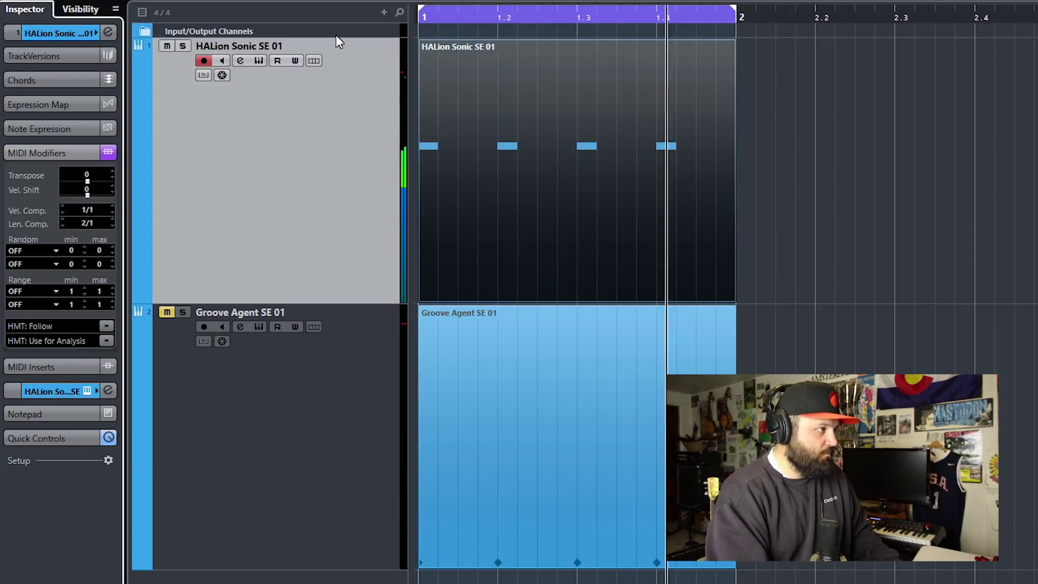
left_click(85, 225)
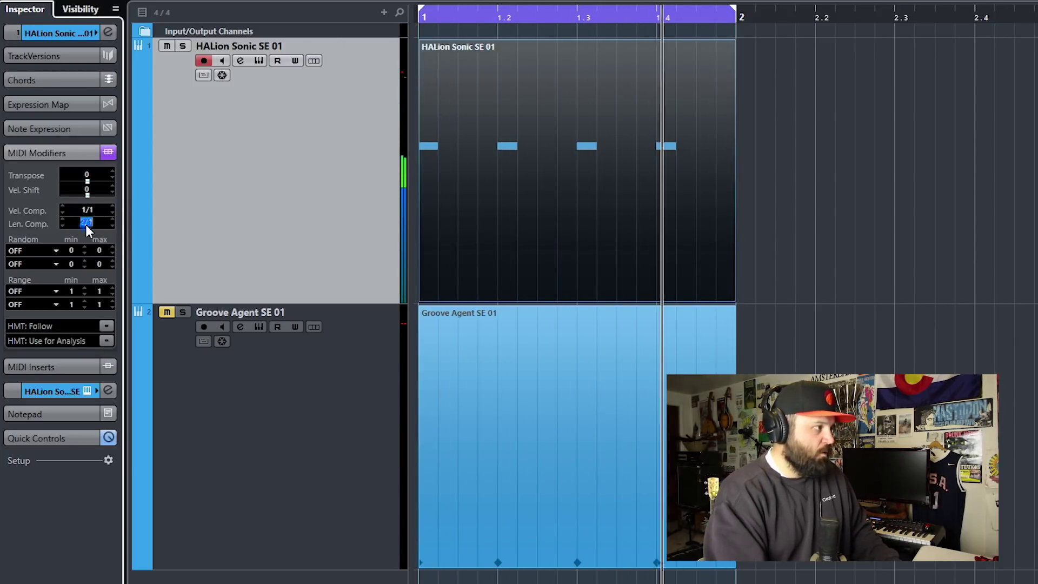
type("1/2")
key("Return")
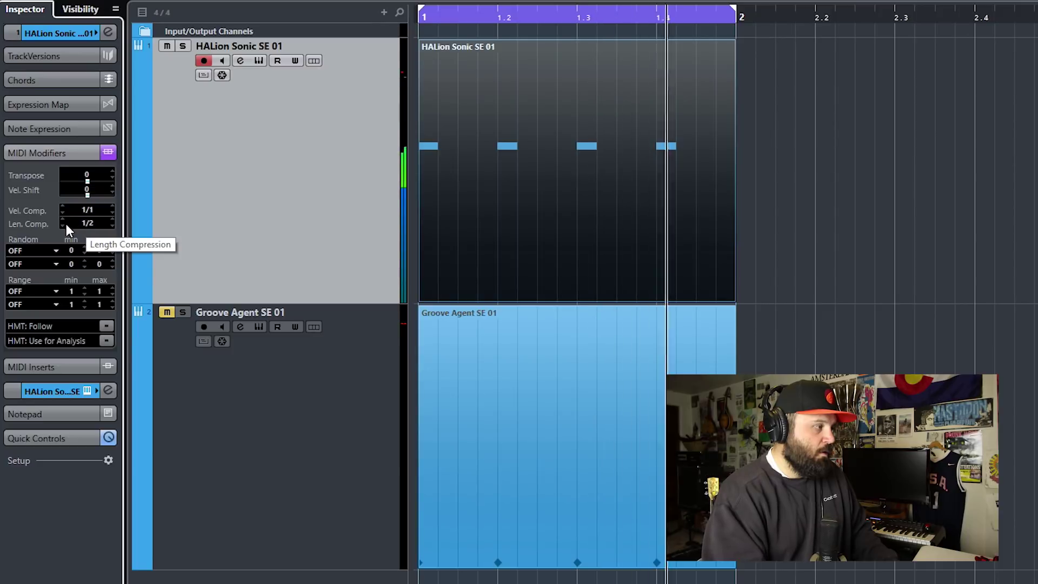
left_click(88, 222)
type("1/4")
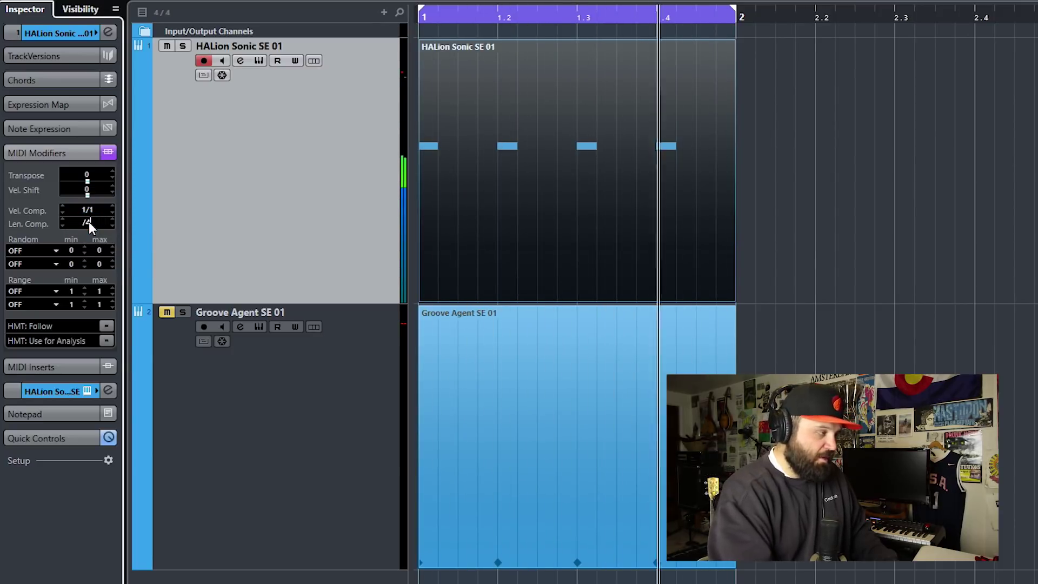
key("Return")
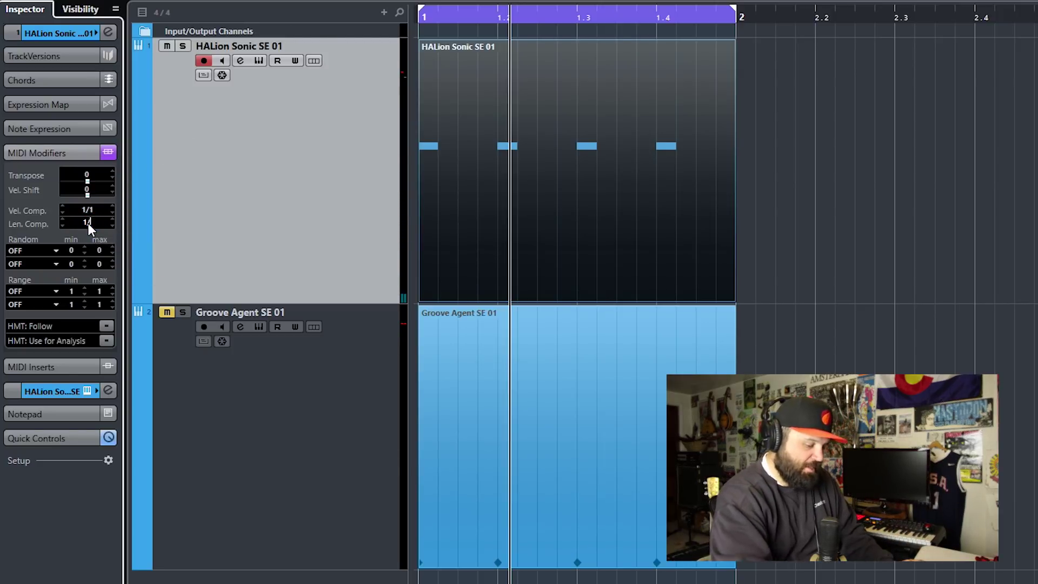
type("1/1")
key("Return")
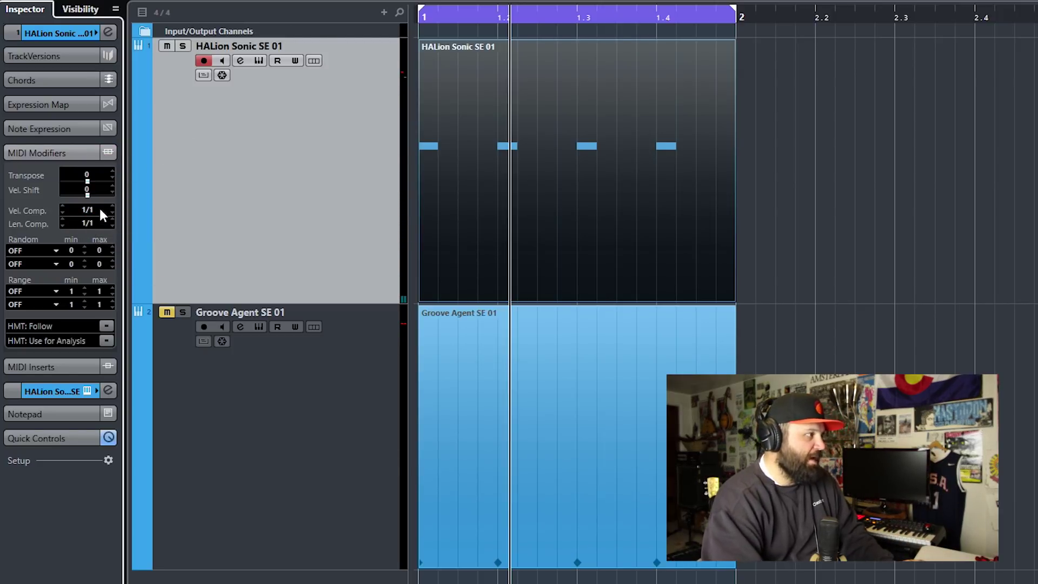
Set the first Random modifier to Pitch with range -10 to 10, then play it back.
left_click(58, 251)
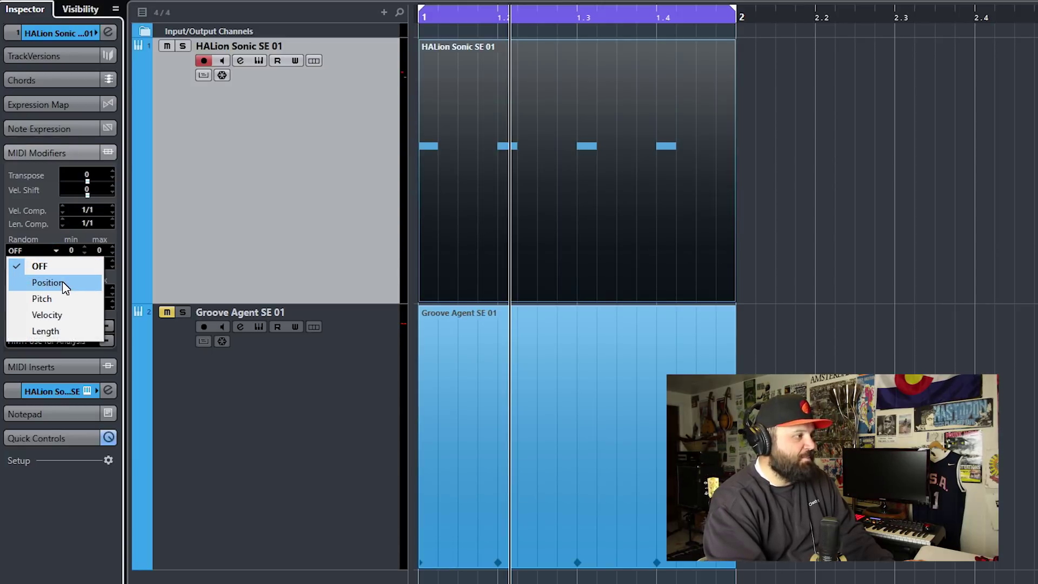
left_click(67, 298)
left_click(71, 252)
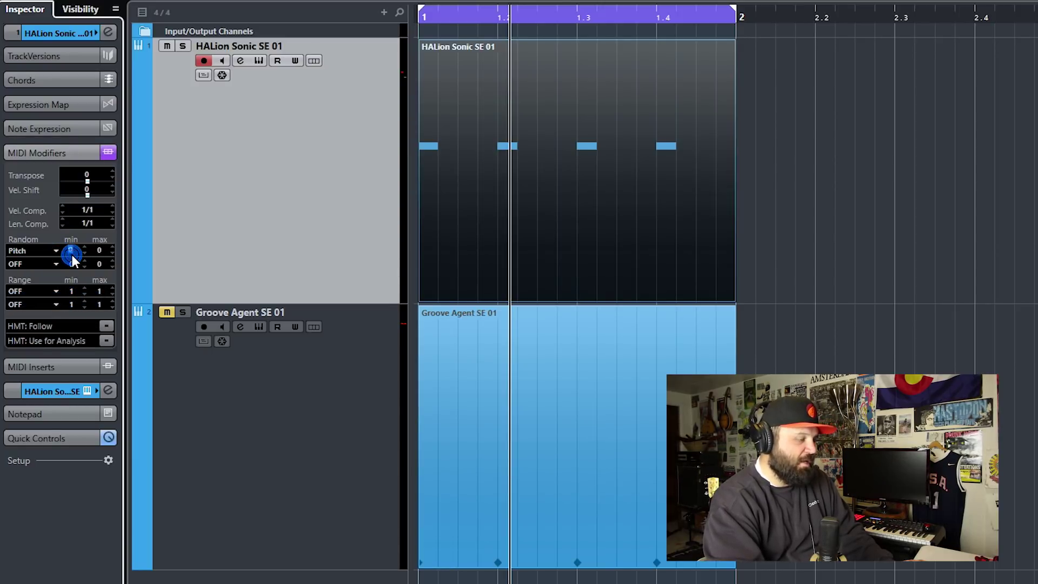
key("BackSpace")
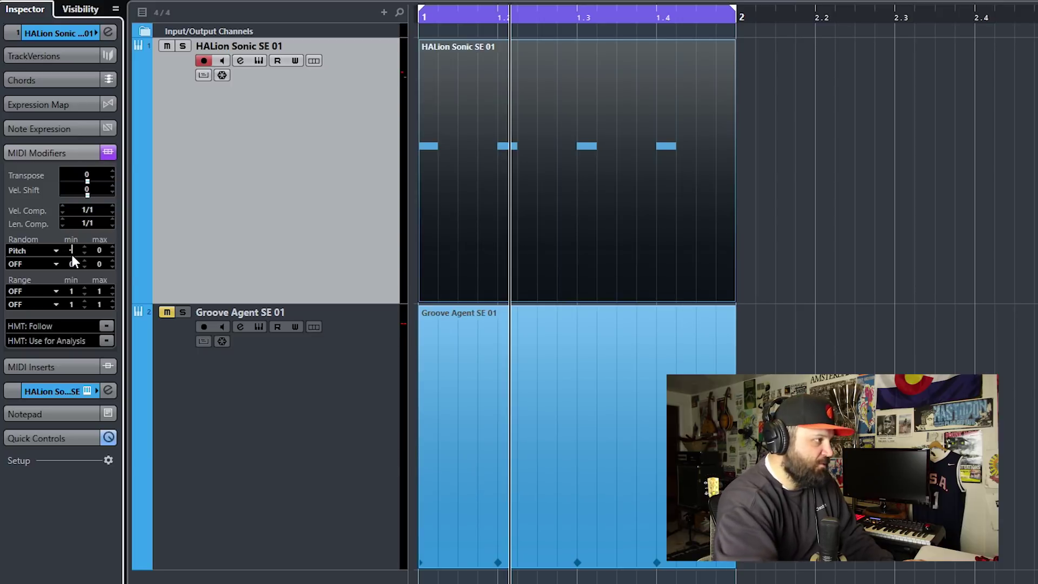
key("Return")
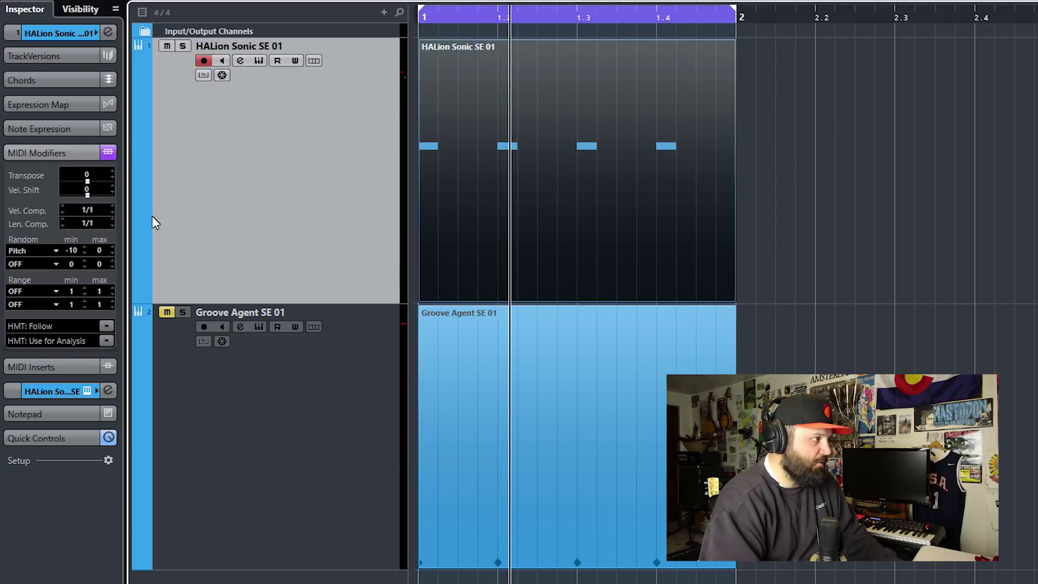
left_click(100, 249)
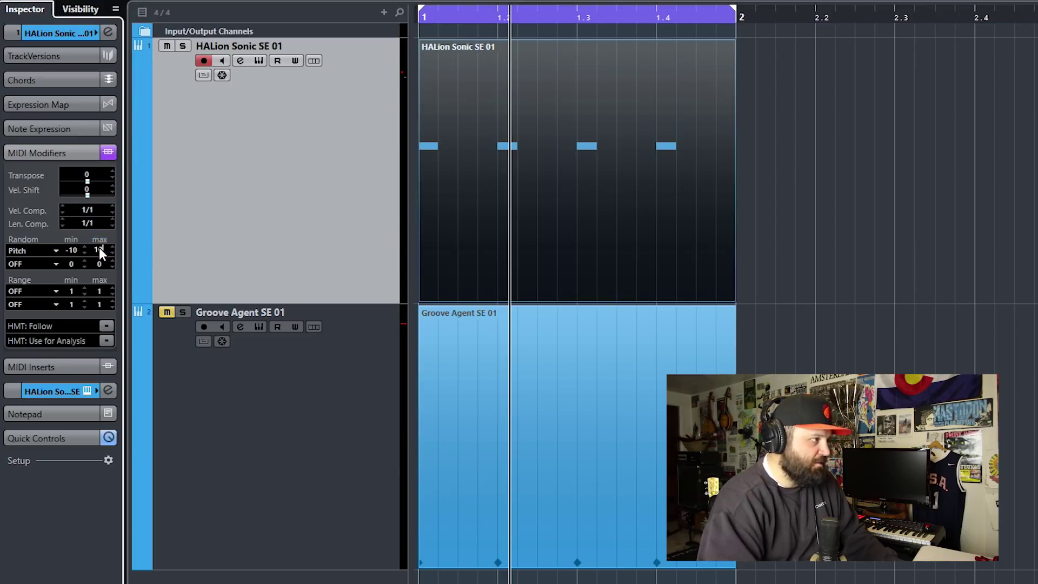
left_click(850, 246)
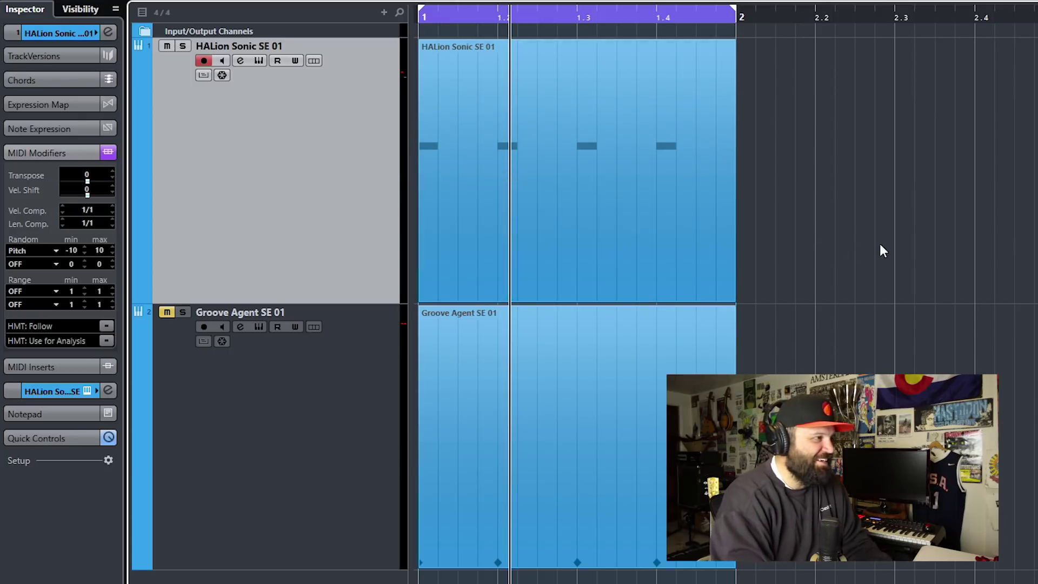
key("space")
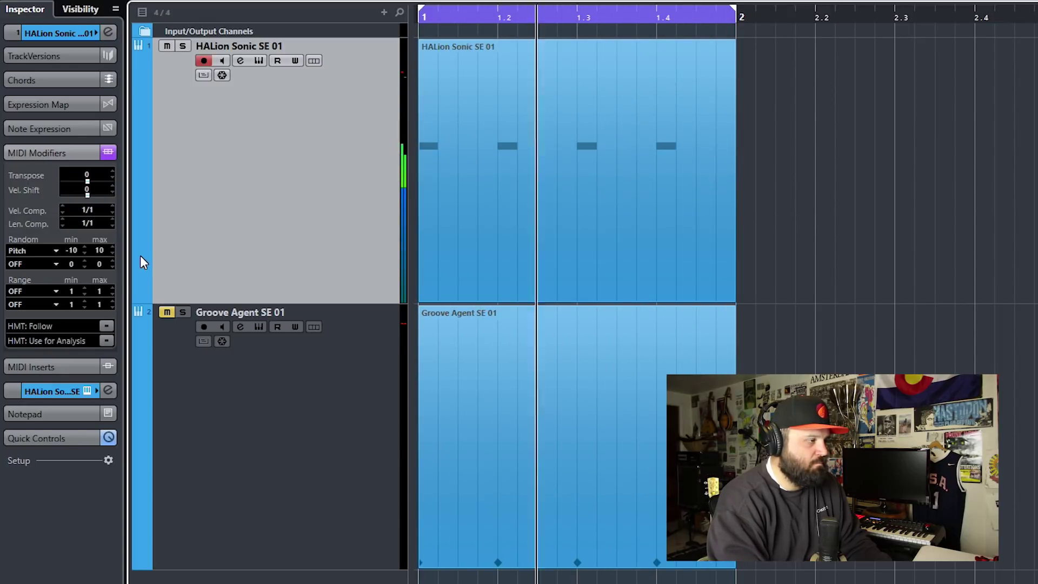
Set the second Random modifier to Velocity with a range of -10 to 40.
left_click(56, 265)
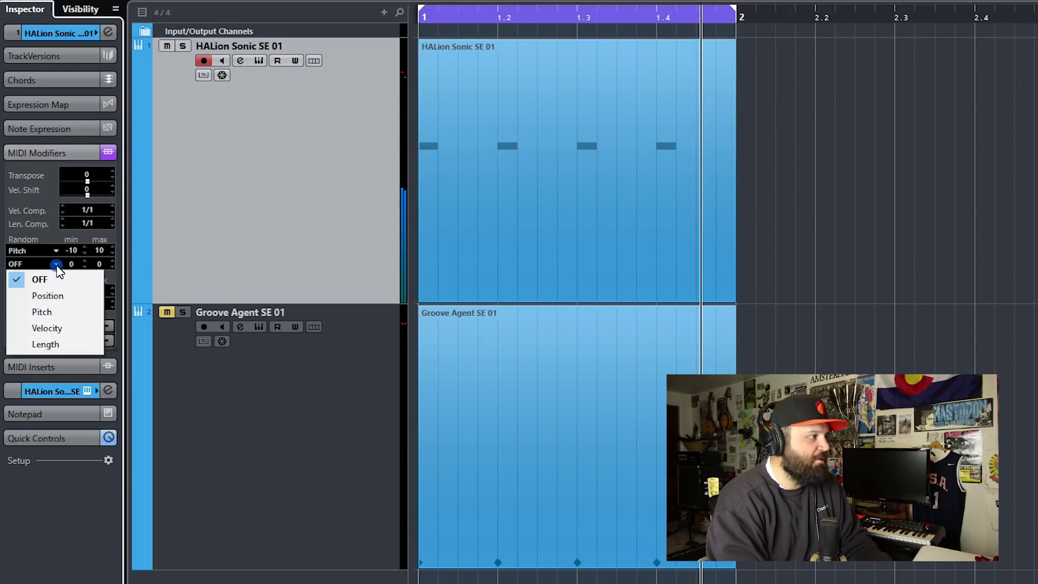
left_click(55, 330)
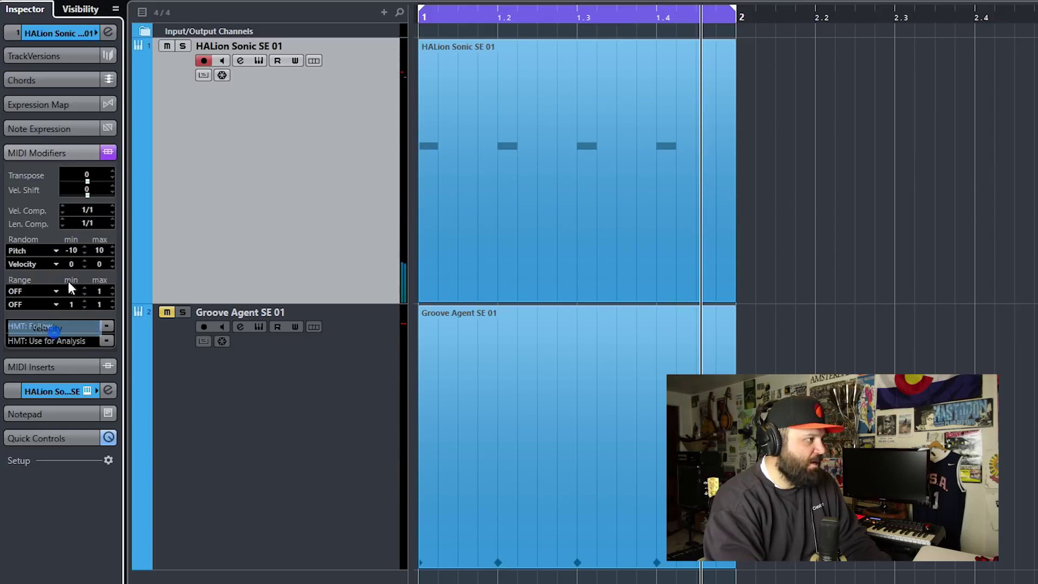
left_click(70, 265)
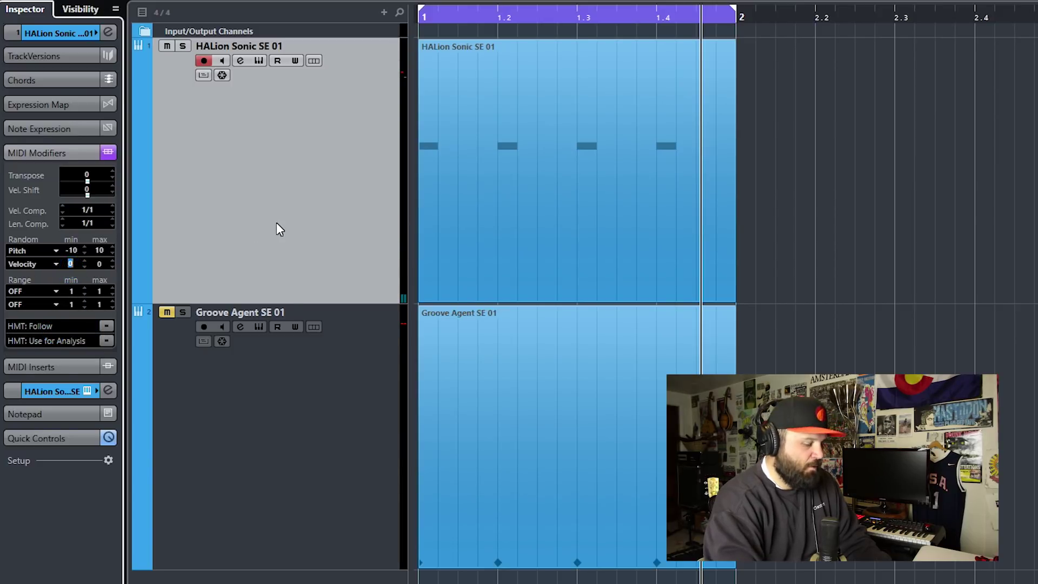
type("-4")
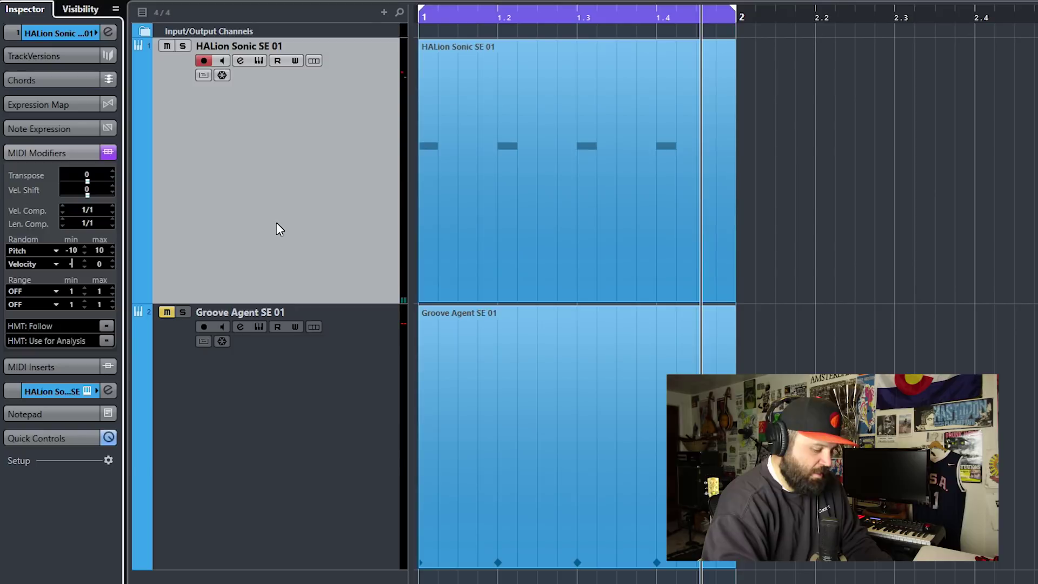
left_click(102, 267)
type("40")
key("Return")
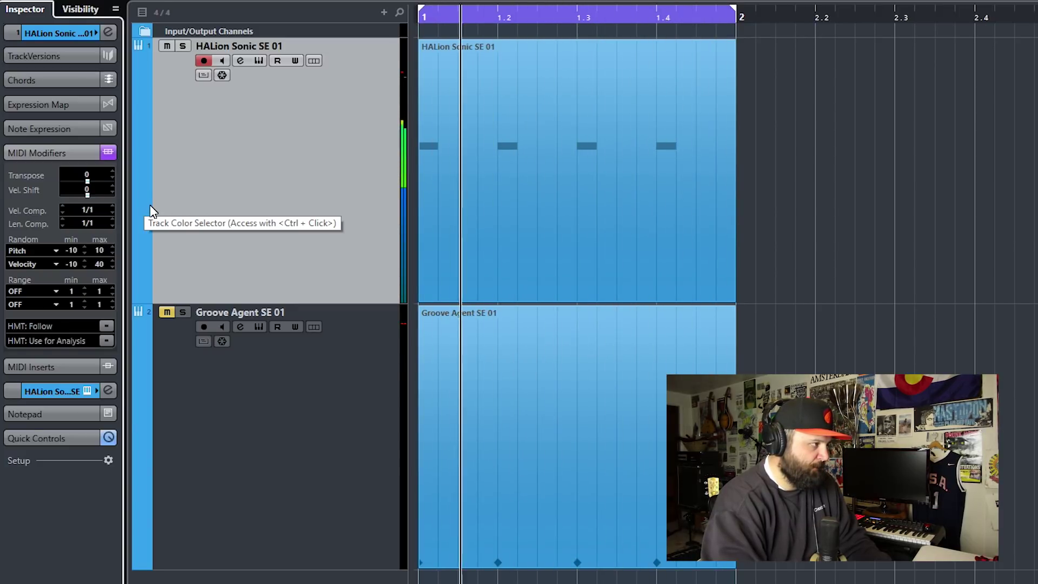
left_click(55, 291)
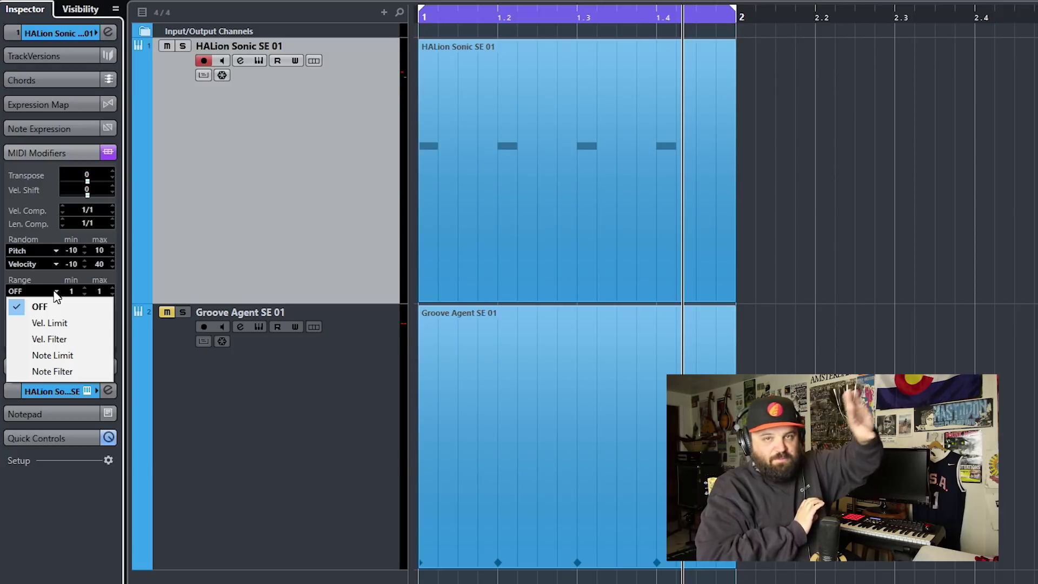
left_click(211, 411)
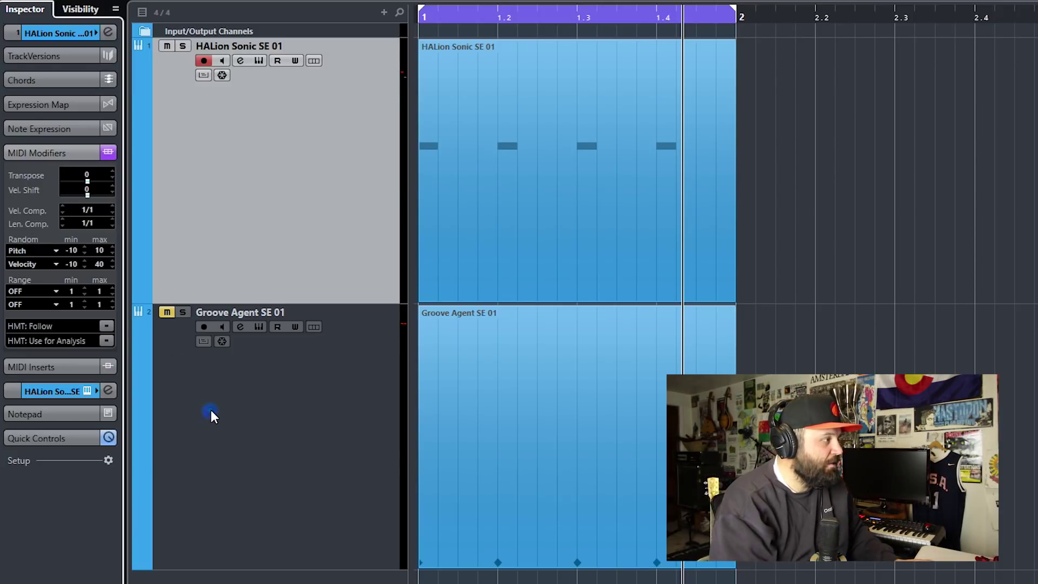